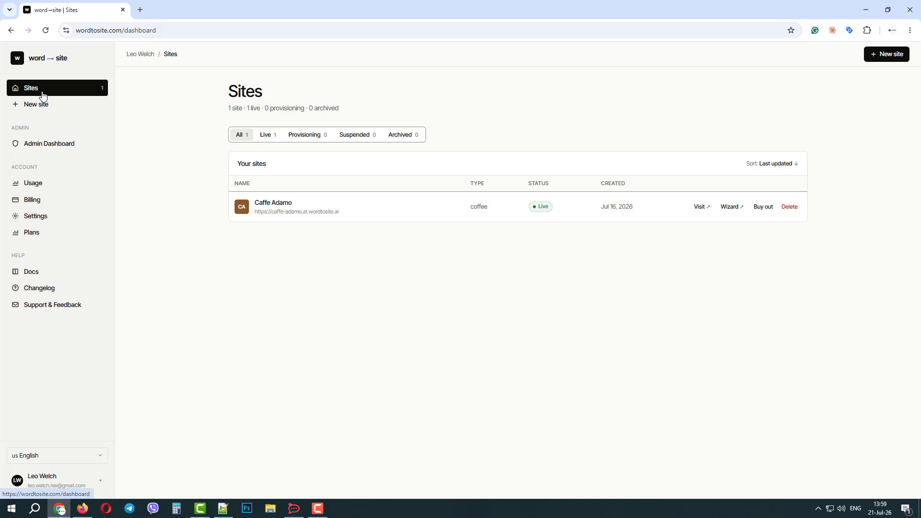
# Step: Visit Caffe Adamo from the word→site Sites list, opening its 'Wake up with adamo' home page in a new tab
pyautogui.click(699, 207)
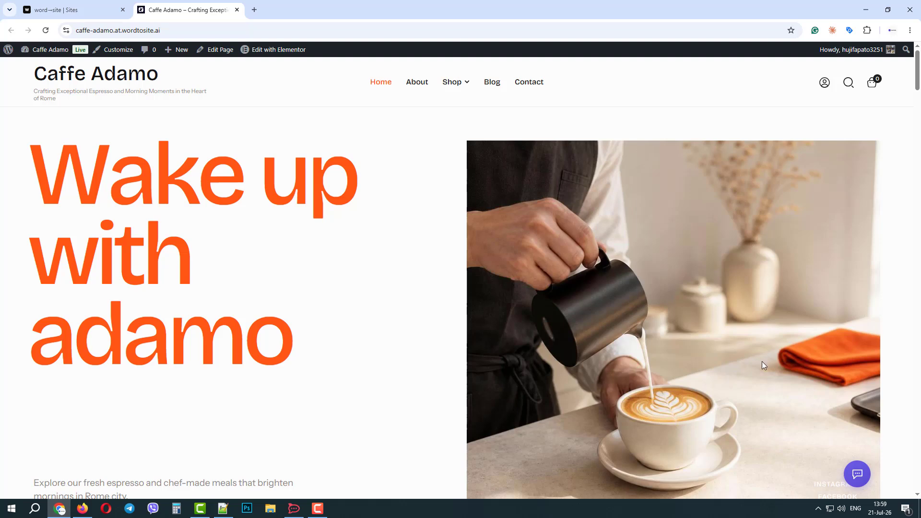
# Step: Open and close the AI Assistant chat, then go to the Caffe Adamo admin Dashboard
pyautogui.click(858, 474)
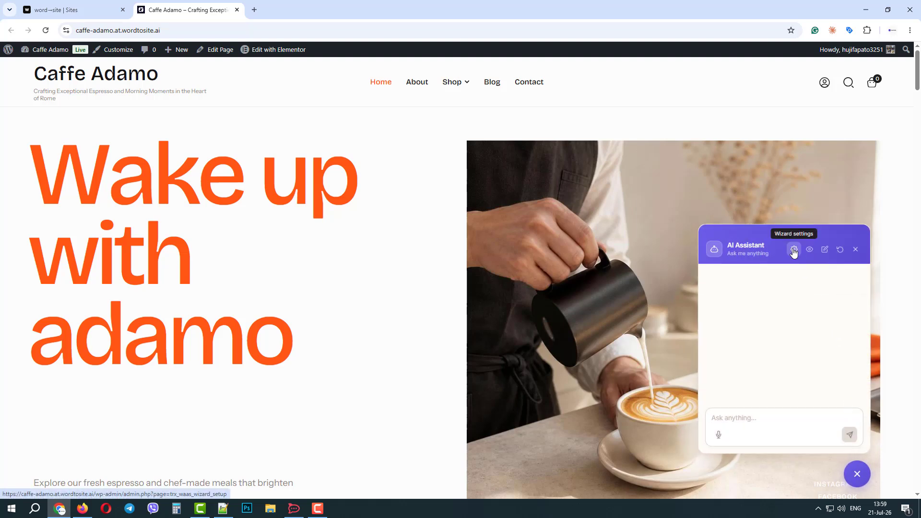
pyautogui.click(857, 474)
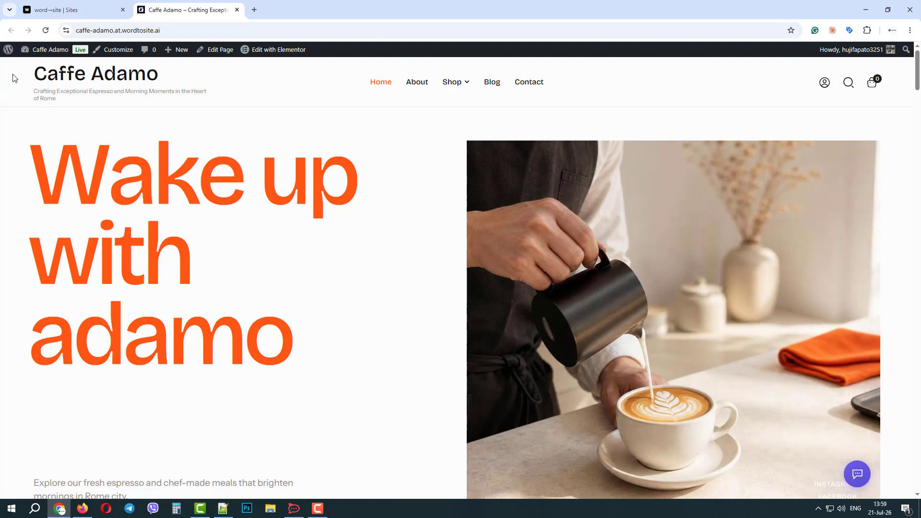
pyautogui.click(38, 64)
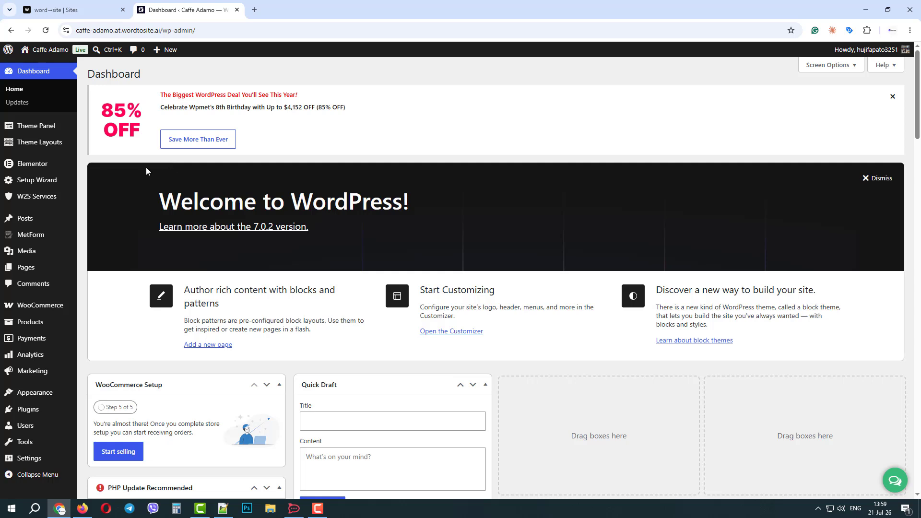
pyautogui.moveTo(54, 184)
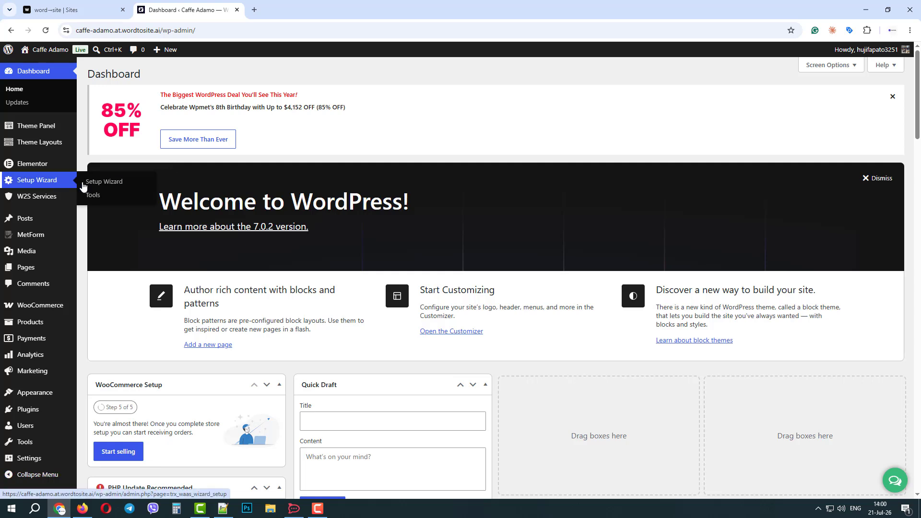
# Step: Generate 3 AI blog posts from the setup wizard's Tools page
pyautogui.click(94, 196)
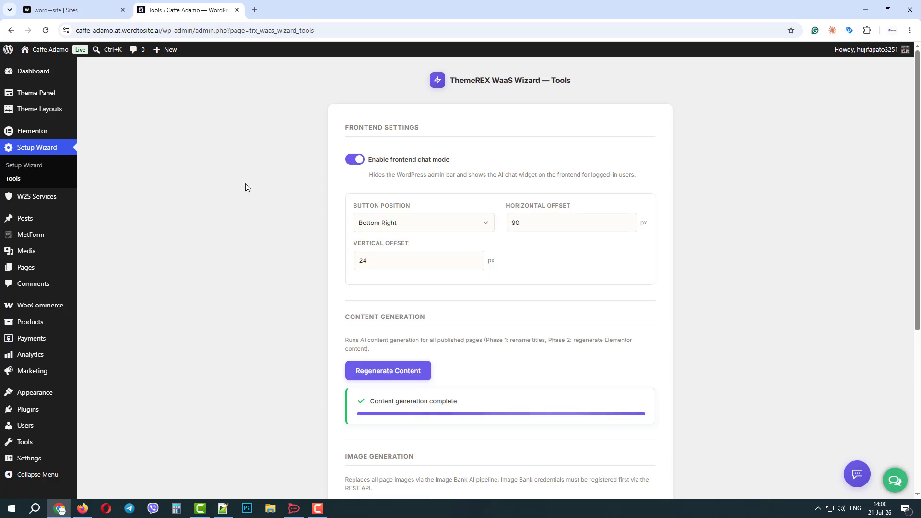
pyautogui.scroll(-3, 392, 222)
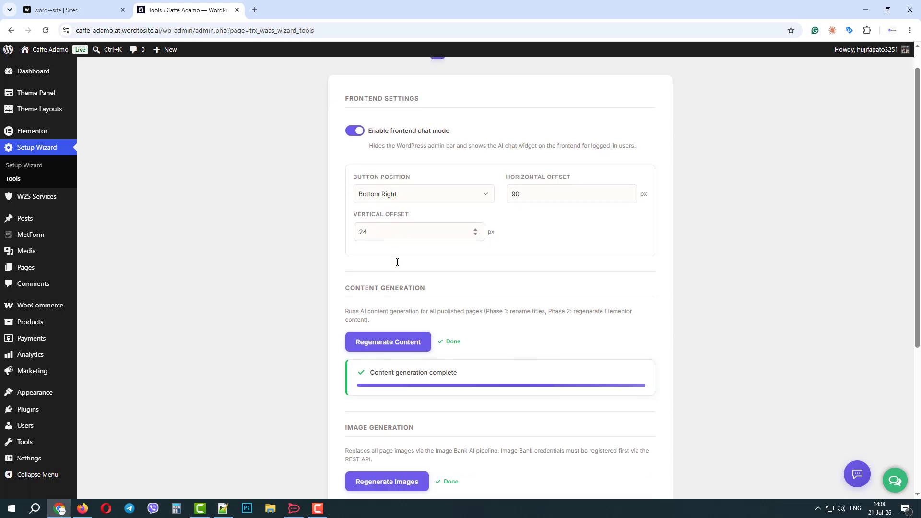
pyautogui.scroll(-1, 407, 277)
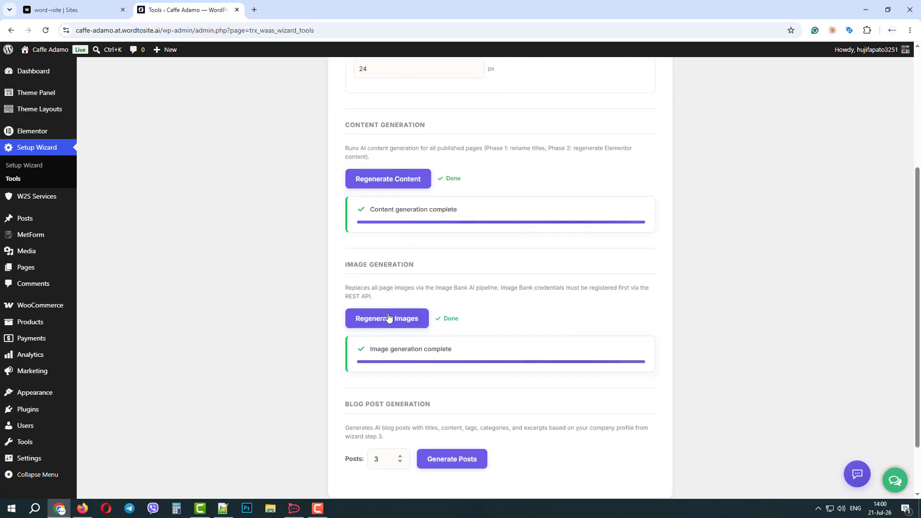
pyautogui.scroll(-2, 407, 319)
pyautogui.click(450, 391)
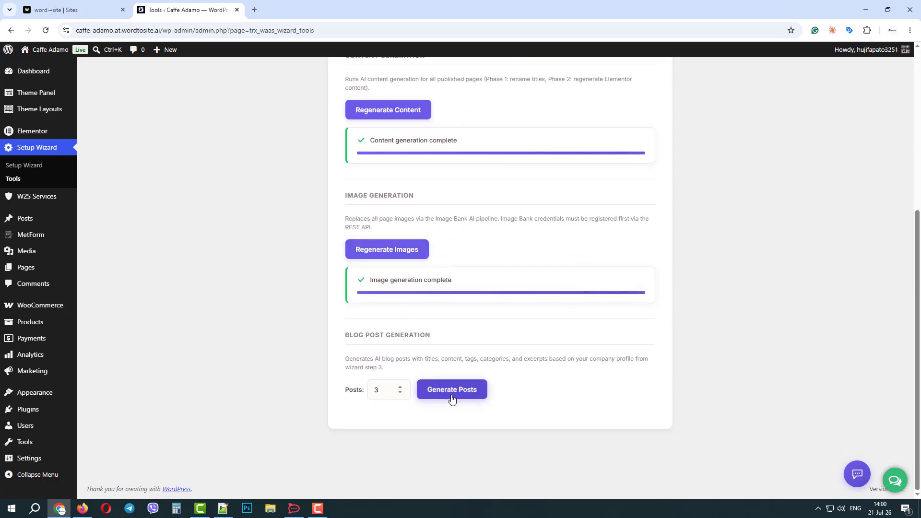
# Step: Turn off frontend chat mode, check the front-end homepage, and return to the Dashboard
pyautogui.scroll(4, 433, 287)
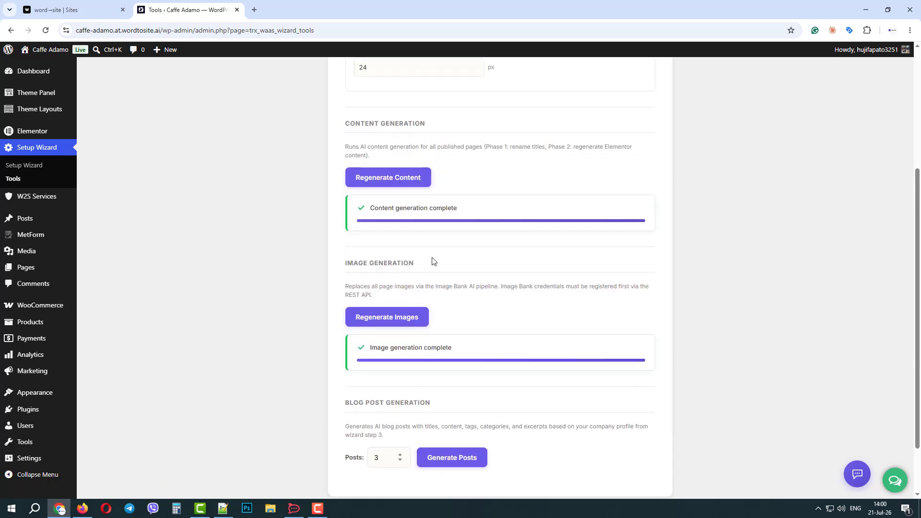
pyautogui.scroll(2, 364, 128)
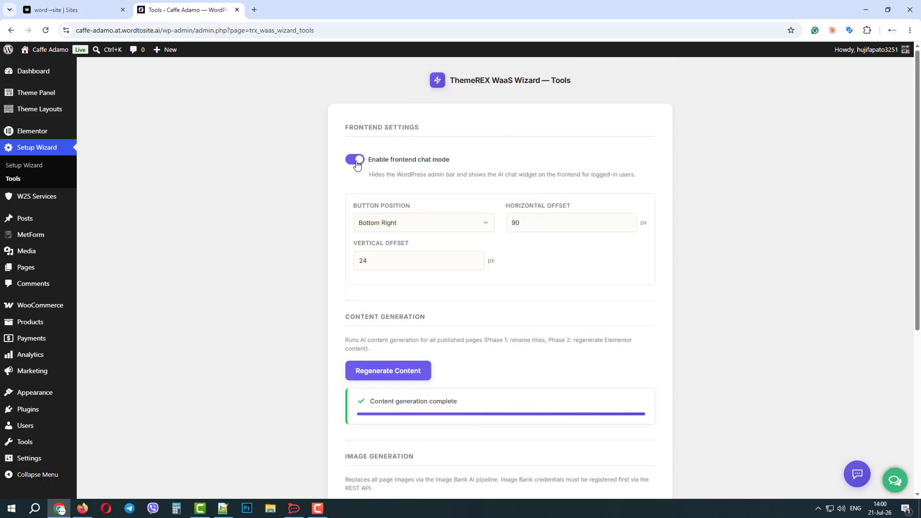
pyautogui.click(356, 161)
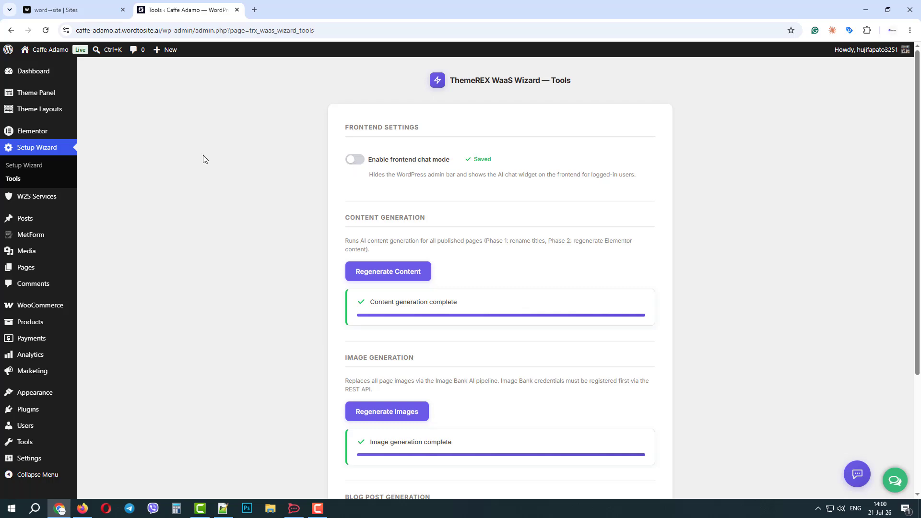
pyautogui.click(38, 68)
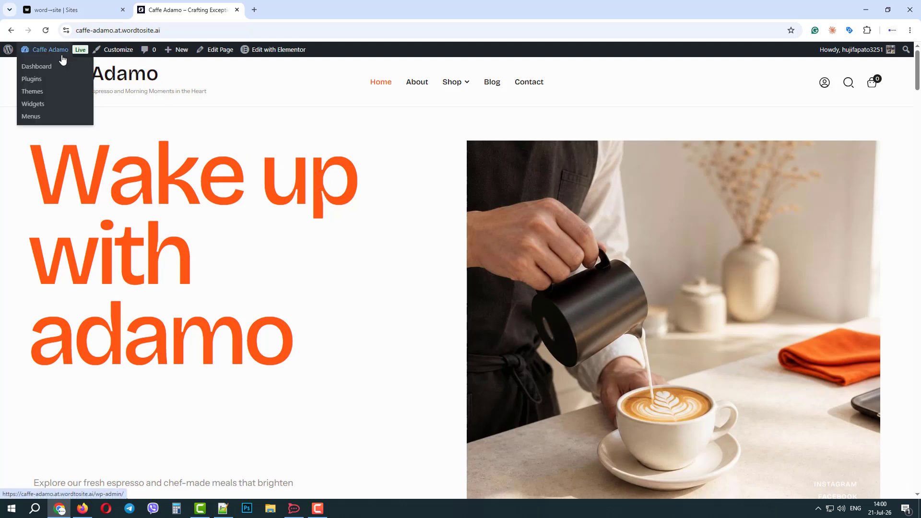
pyautogui.click(53, 67)
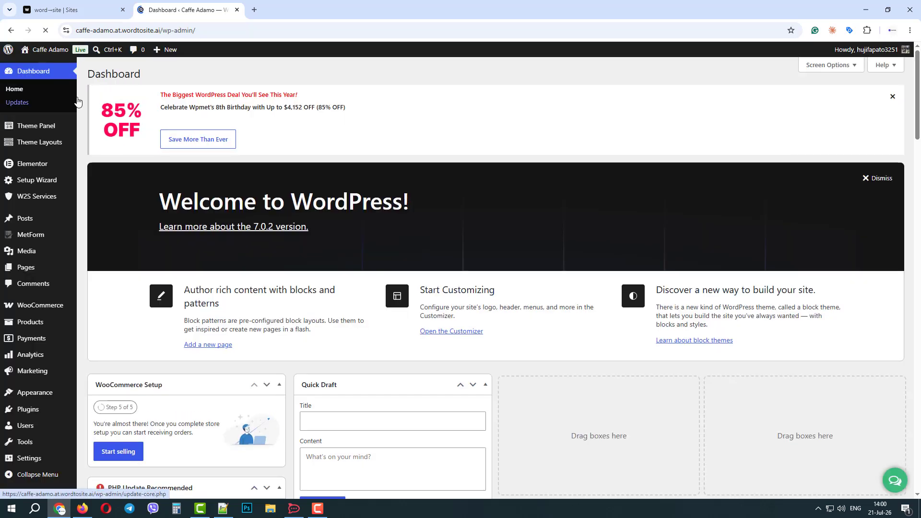
# Step: Turn frontend chat mode back on and bring up the Setup Wizard's Setup Complete page
pyautogui.moveTo(56, 182)
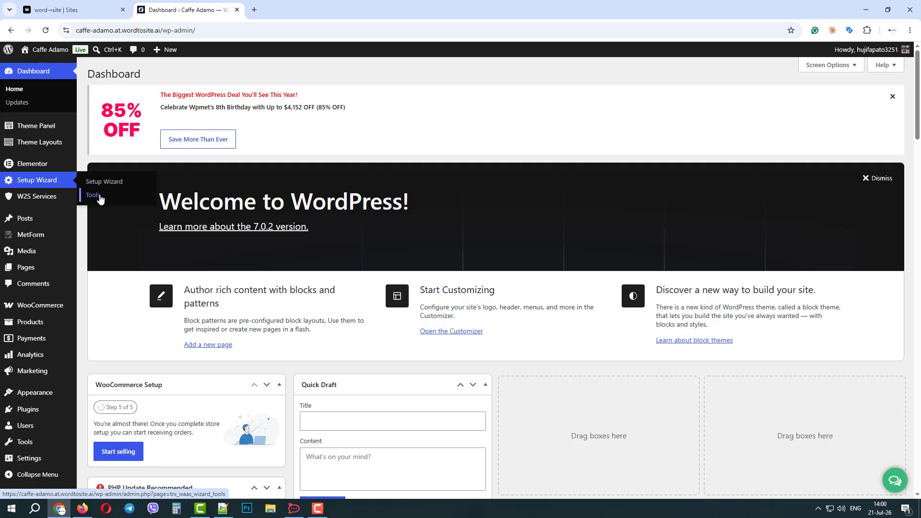
pyautogui.click(98, 195)
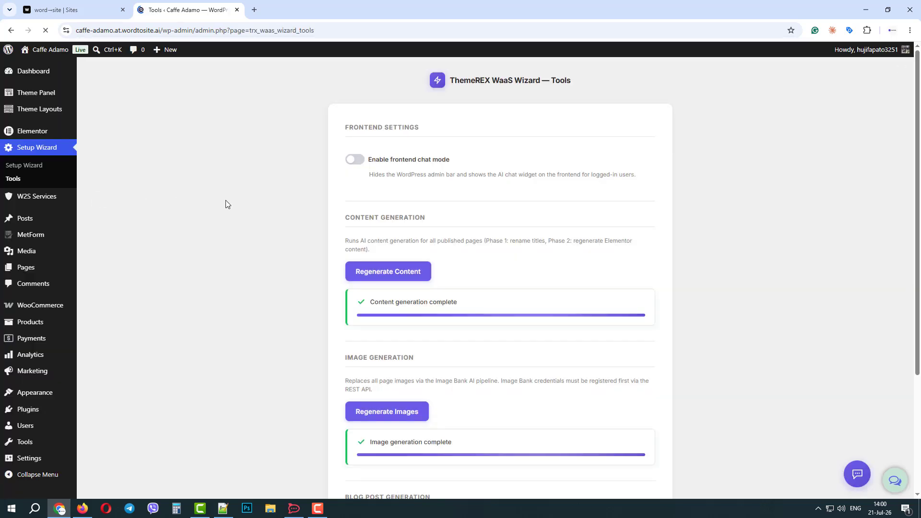
pyautogui.click(354, 161)
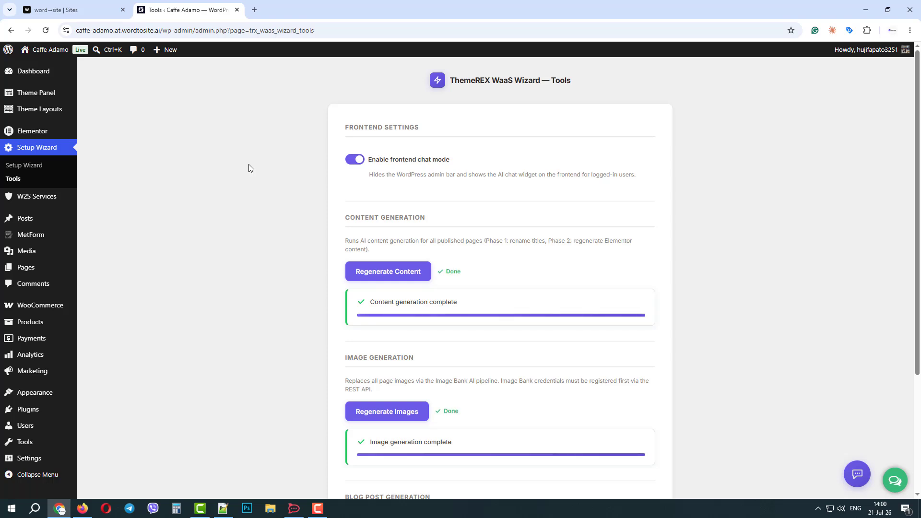
pyautogui.click(38, 165)
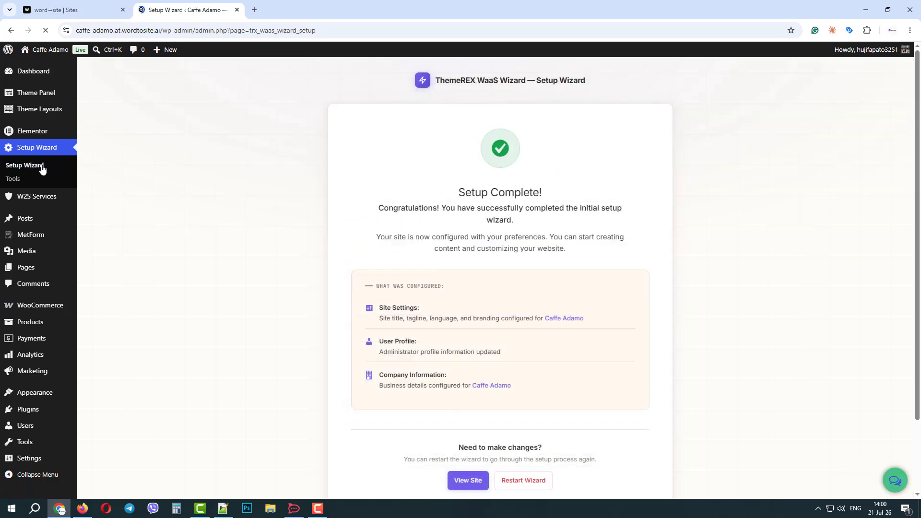
# Step: Restart the wizard, confirm the reset with OK, and go Next through Site and Profile unchanged
pyautogui.scroll(-1, 430, 247)
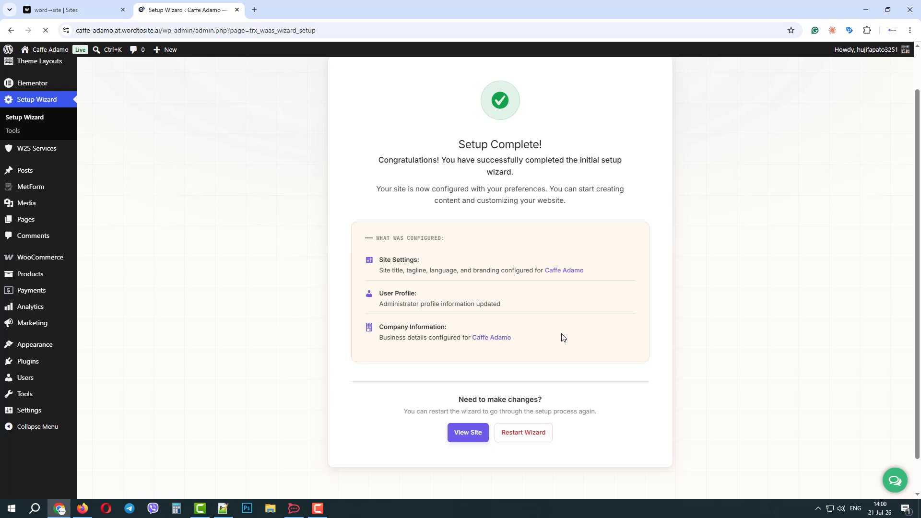
pyautogui.click(519, 437)
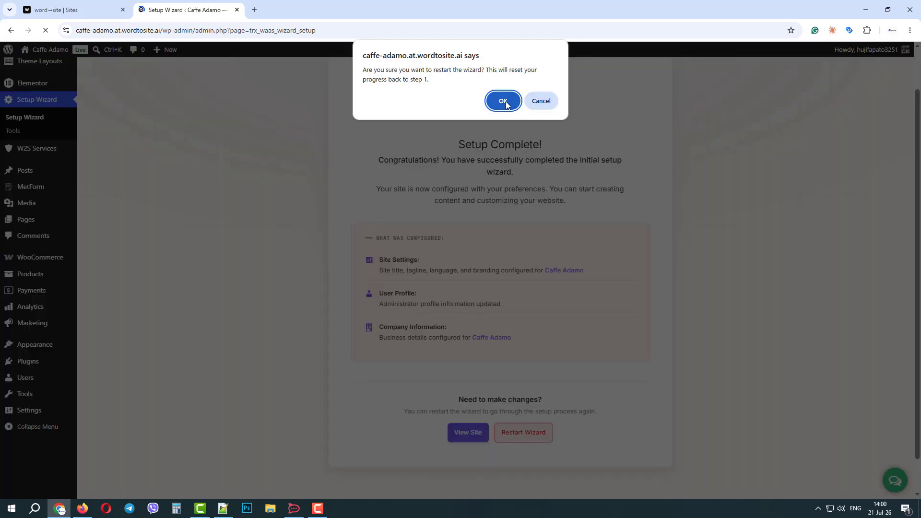
pyautogui.click(503, 101)
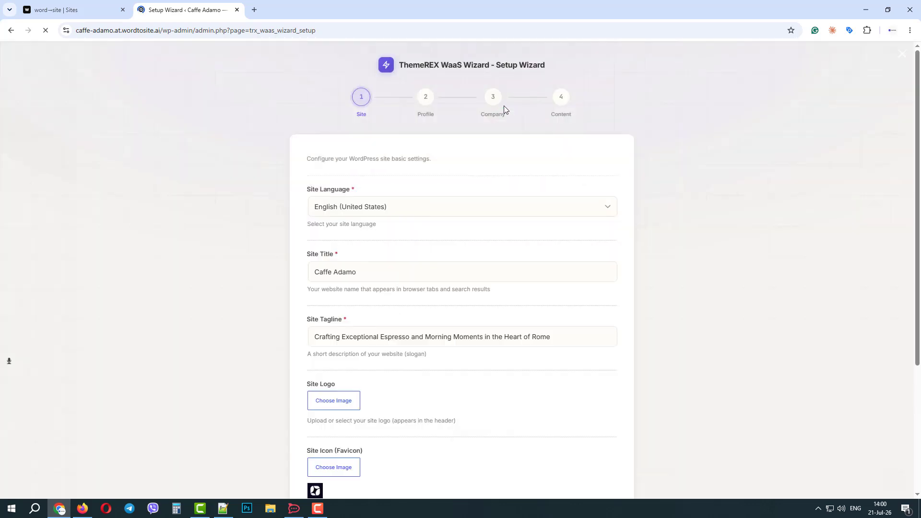
pyautogui.scroll(-2, 464, 206)
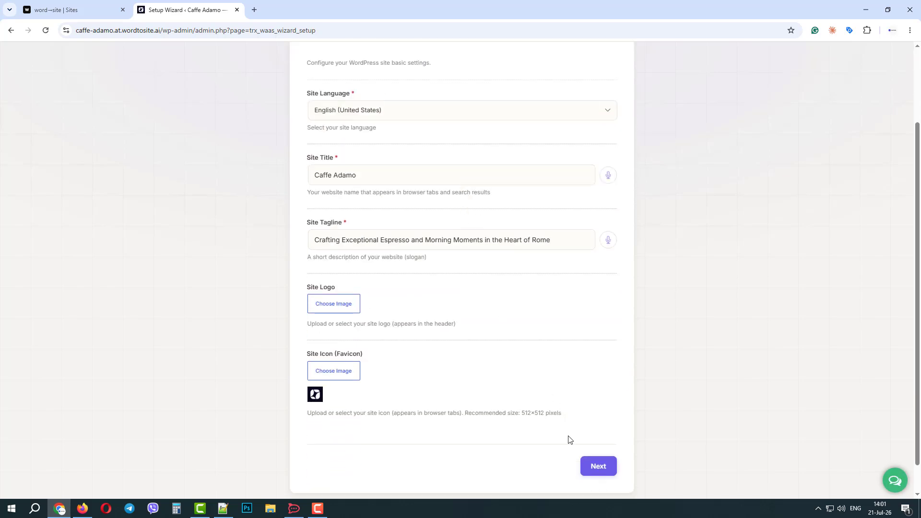
pyautogui.click(596, 473)
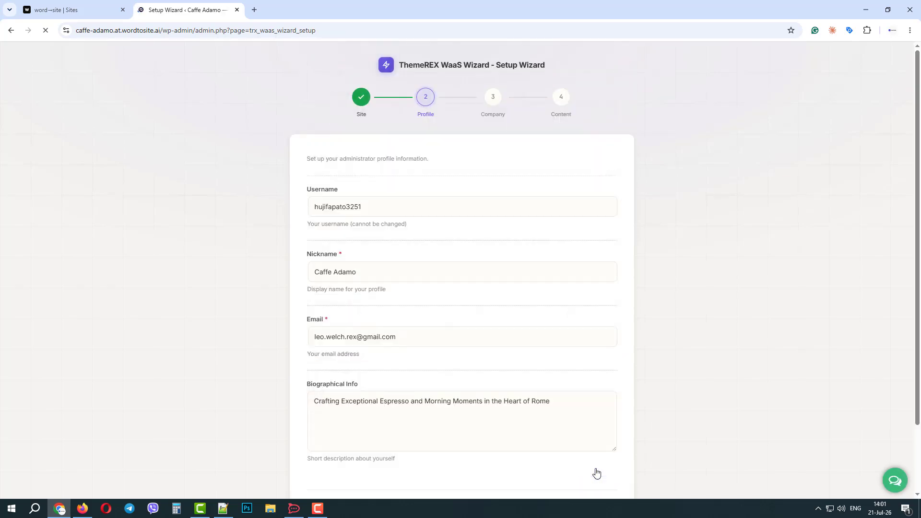
pyautogui.scroll(-2, 593, 432)
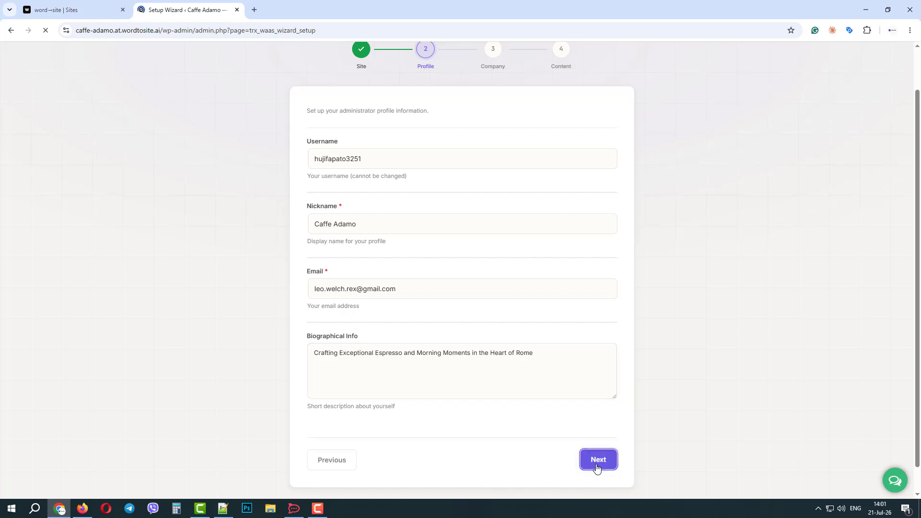
pyautogui.click(596, 465)
pyautogui.scroll(-5, 465, 297)
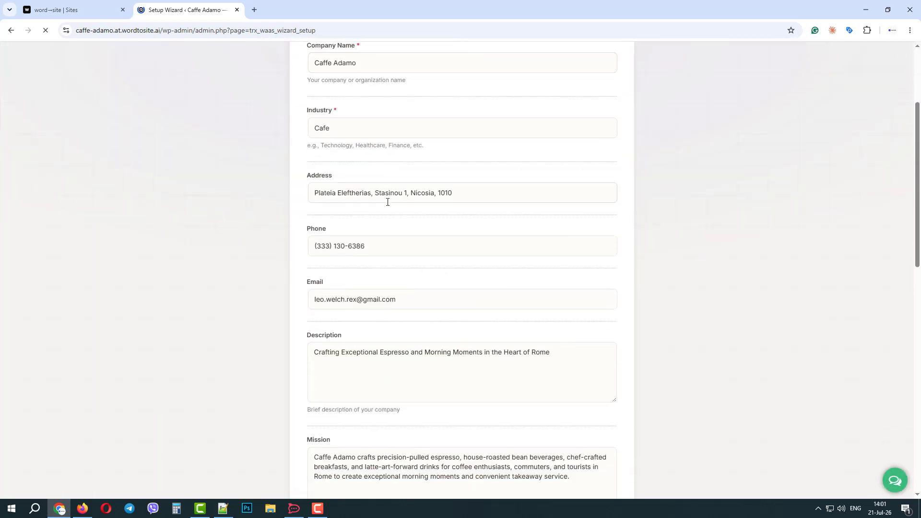
pyautogui.scroll(-10, 431, 267)
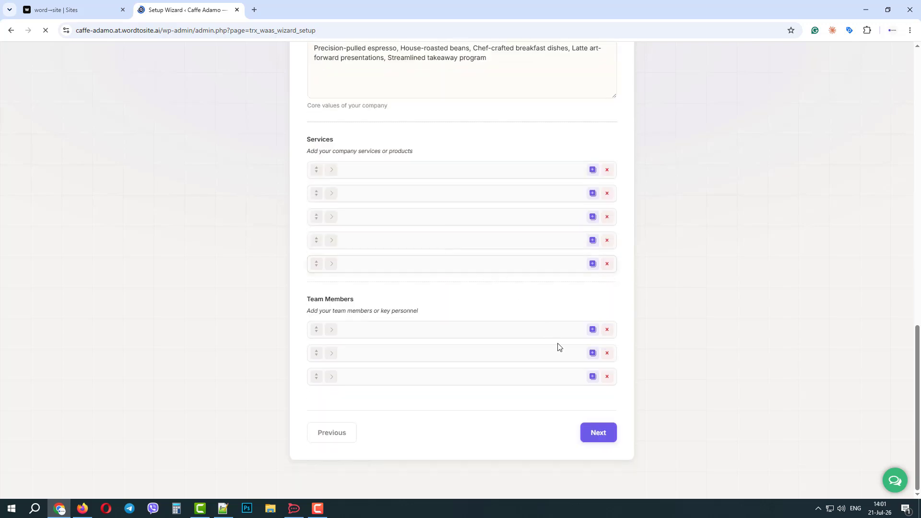
# Step: Advance the wizard to the Content step, then strip the admin.php path from the URL to load wp-admin
pyautogui.click(594, 433)
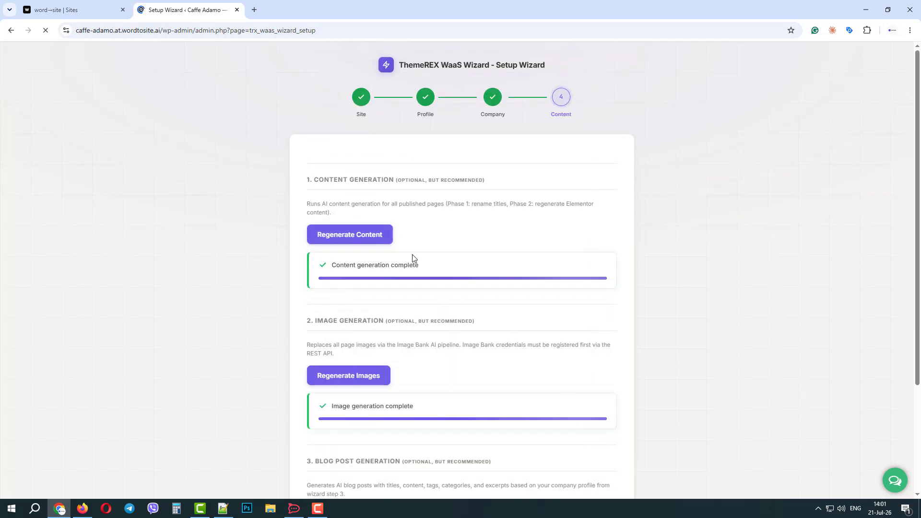
pyautogui.scroll(-1, 394, 254)
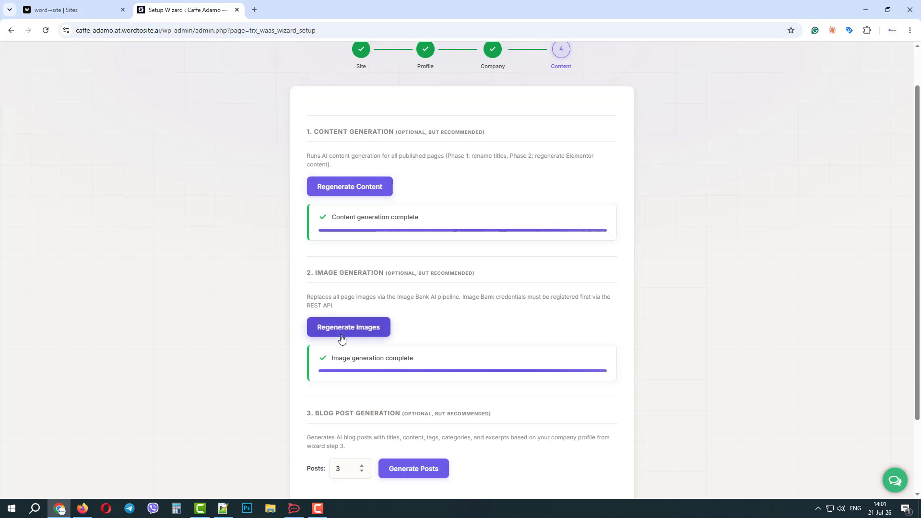
pyautogui.scroll(1, 478, 208)
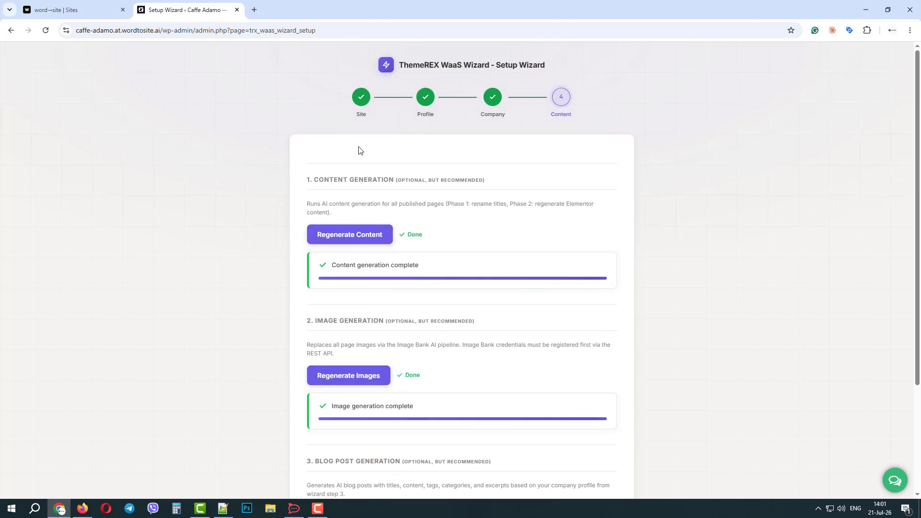
pyautogui.moveTo(191, 30); pyautogui.dragTo(466, 28)
pyautogui.press('BackSpace')
pyautogui.press('Return')
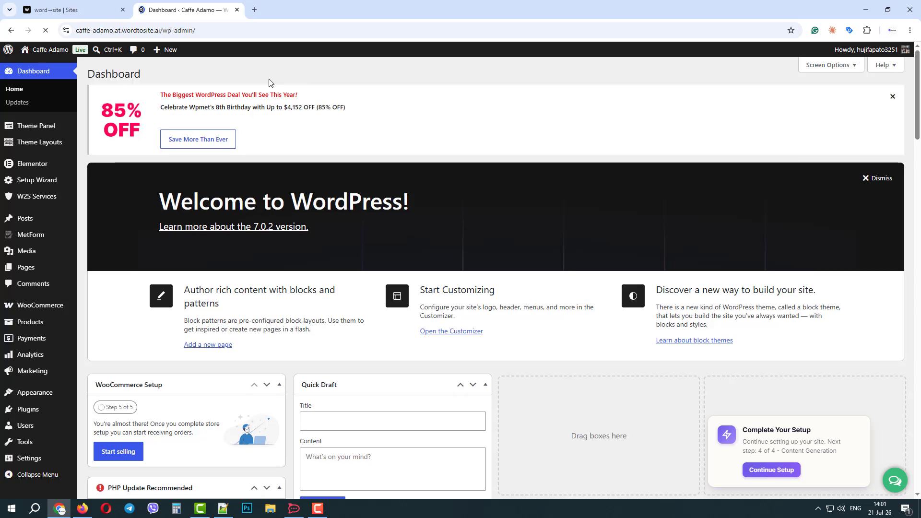
# Step: Browse the Theme Dashboard's Addons, Skins, Plugins and Demo Data sections
pyautogui.moveTo(49, 130)
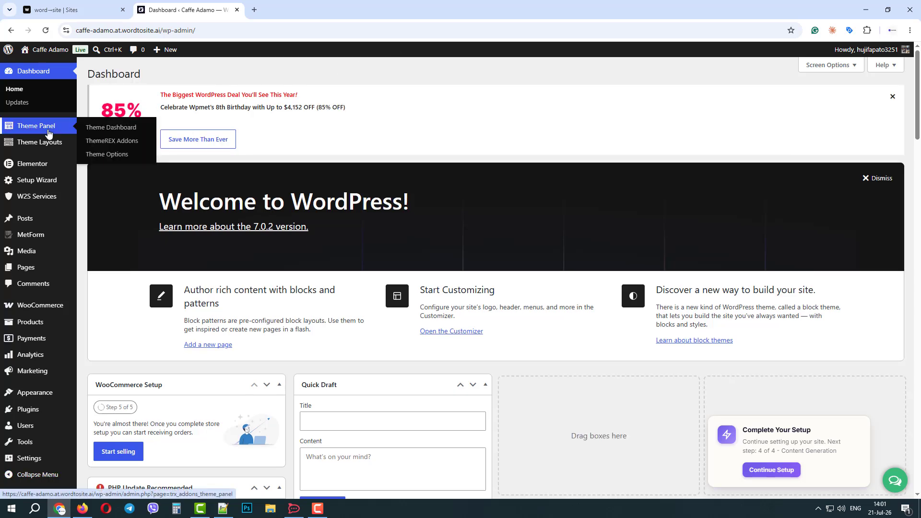
pyautogui.click(110, 128)
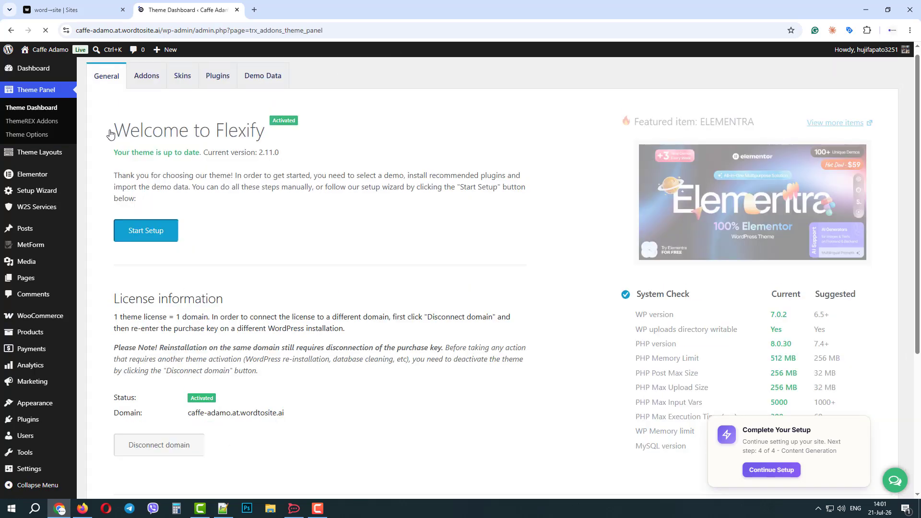
pyautogui.click(159, 72)
pyautogui.click(181, 85)
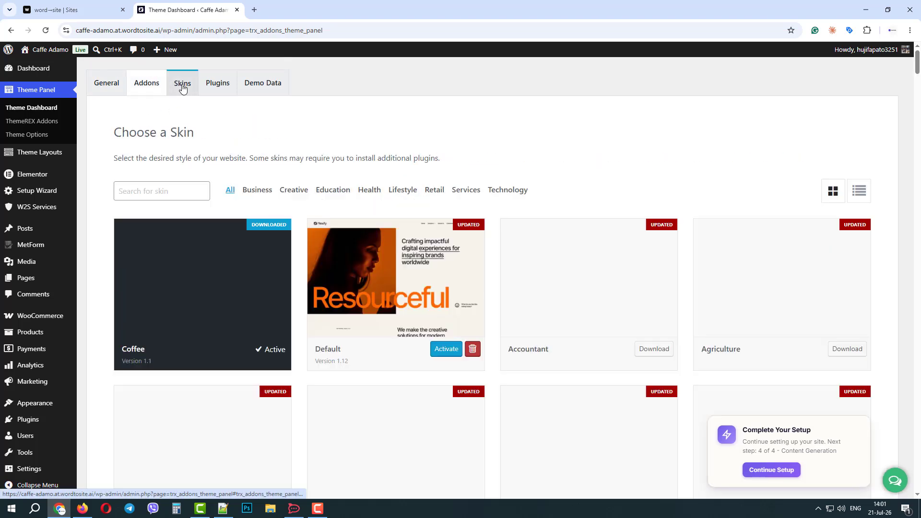
pyautogui.click(218, 85)
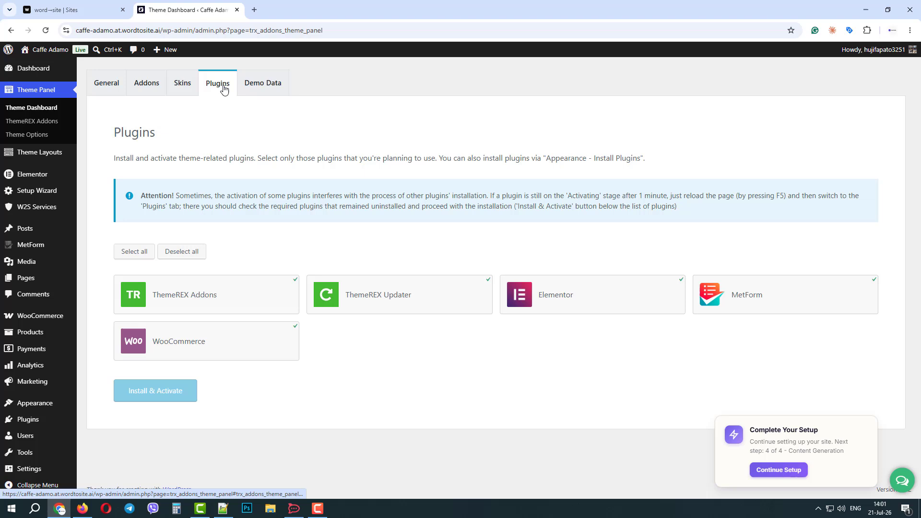
pyautogui.click(259, 87)
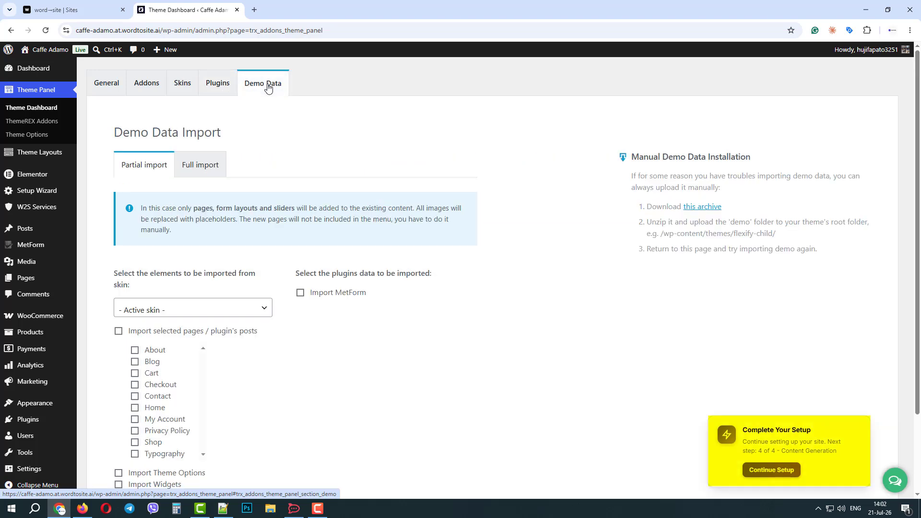
# Step: Continue the unfinished setup wizard and finish it from the Content step
pyautogui.click(773, 472)
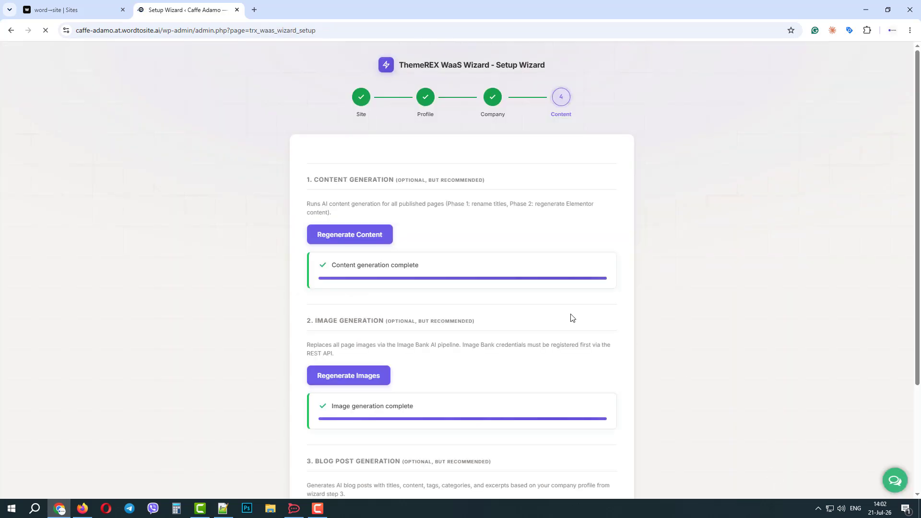
pyautogui.scroll(-1, 486, 294)
pyautogui.scroll(-2, 486, 294)
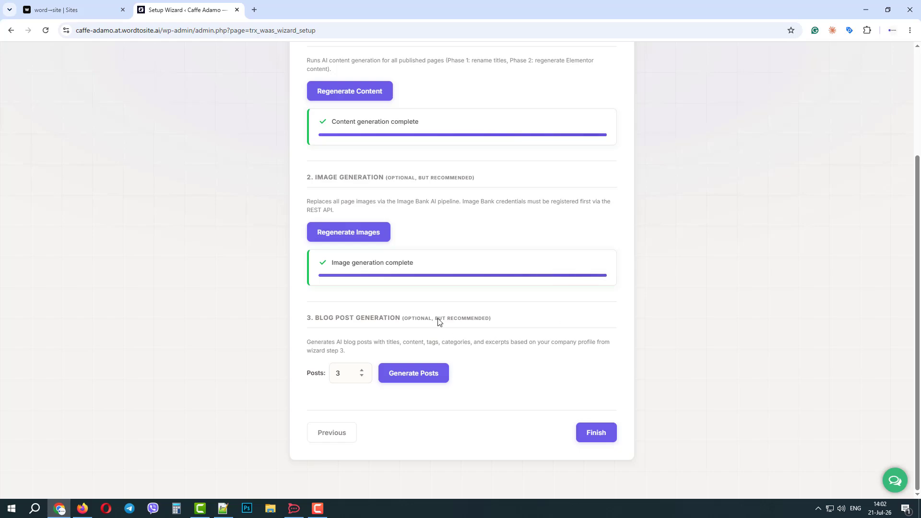
pyautogui.click(596, 433)
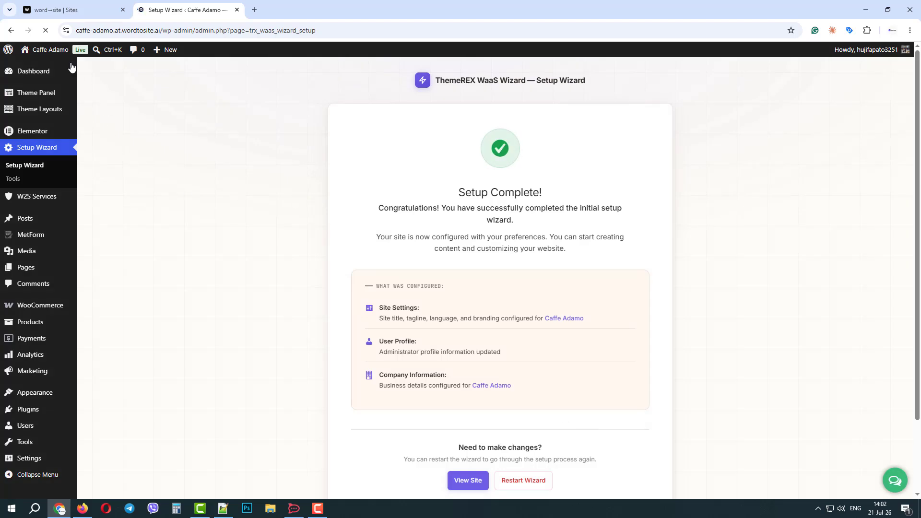
# Step: Visit the Caffe Adamo site from the admin bar and open the AI Assistant chat
pyautogui.moveTo(45, 51)
pyautogui.click(37, 68)
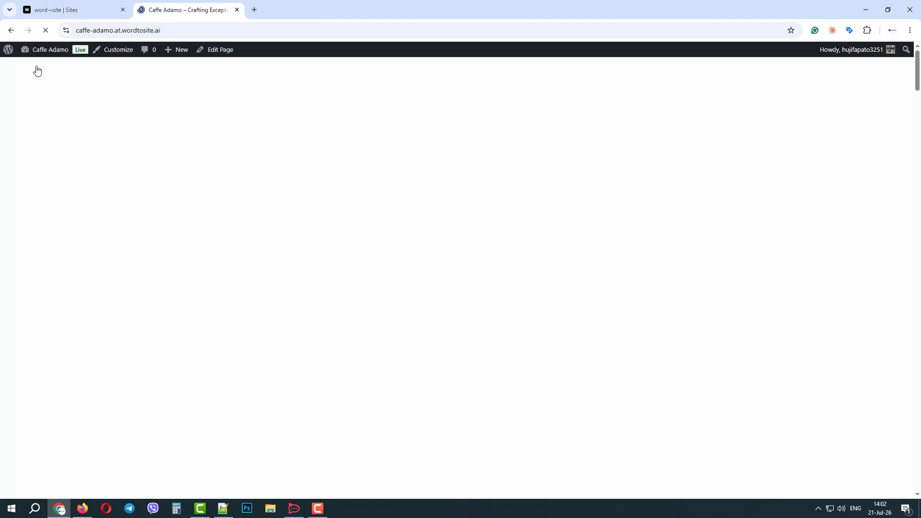
pyautogui.click(847, 474)
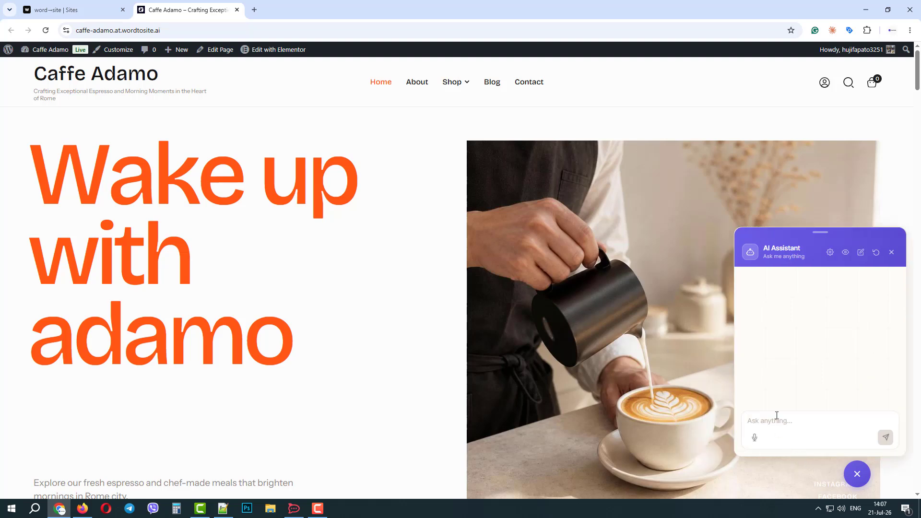
# Step: Ask the AI Assistant to make the first hero section's headline catchier but short
pyautogui.click(776, 419)
pyautogui.write('in the 1st')
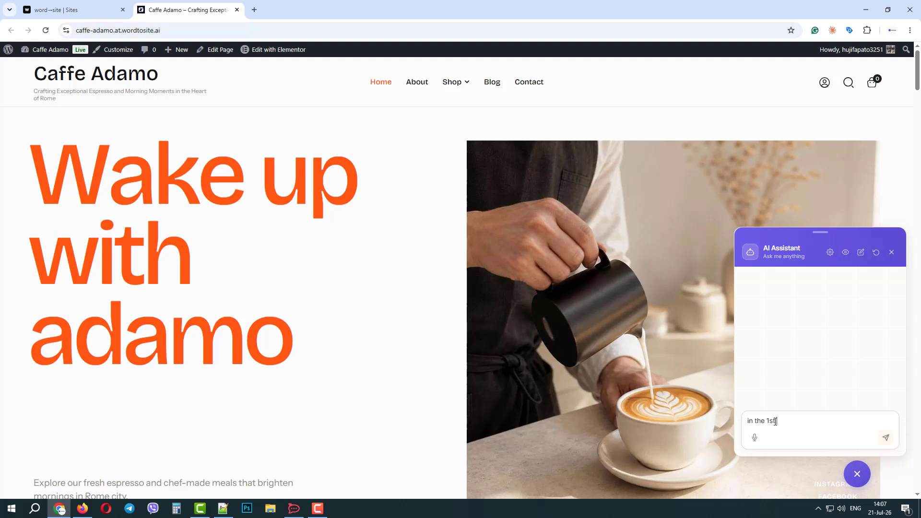
pyautogui.write(' hero sectino on the page please change the wording from Wake up with adamo')
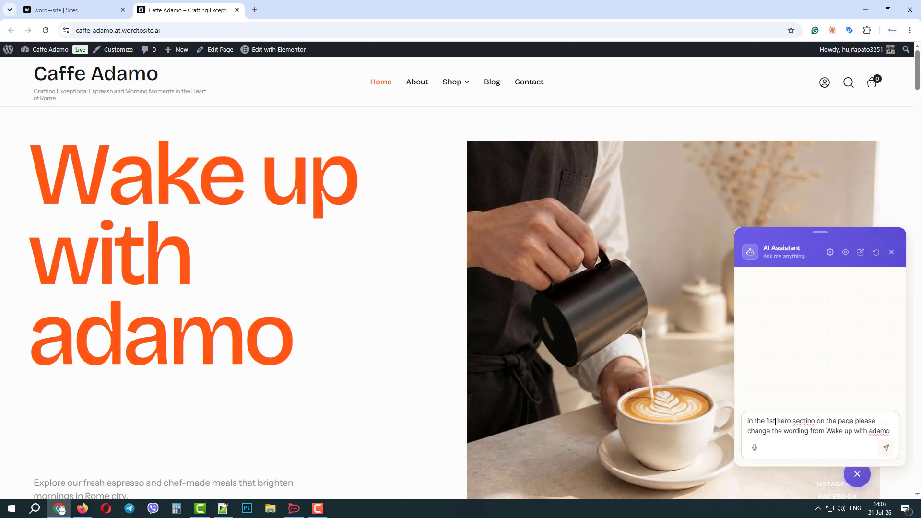
pyautogui.write('to')
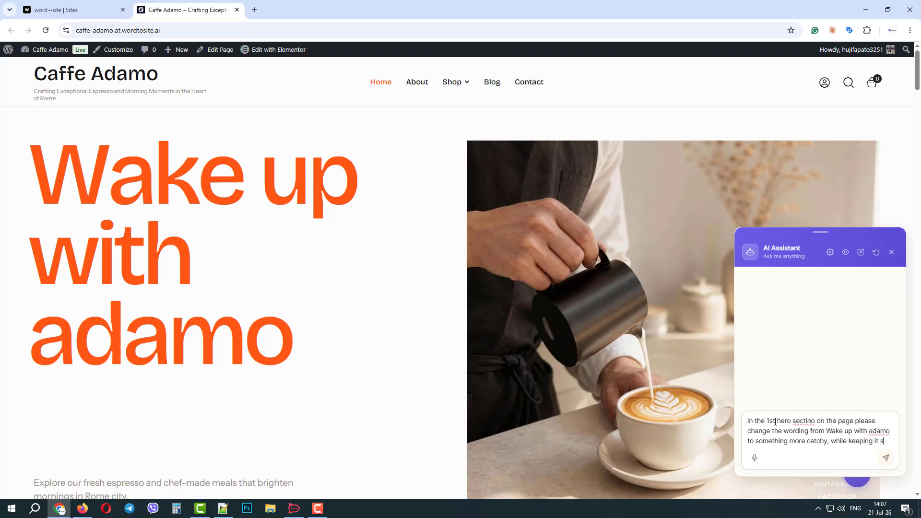
pyautogui.write('hort')
pyautogui.press('Return')
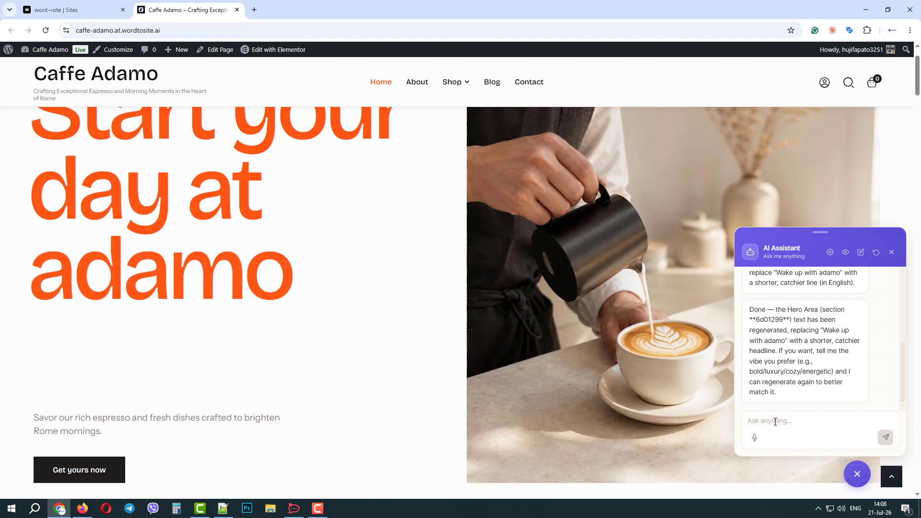
# Step: Send 'thanks' to the AI Assistant, then move the chat panel aside and close it
pyautogui.scroll(2, 350, 307)
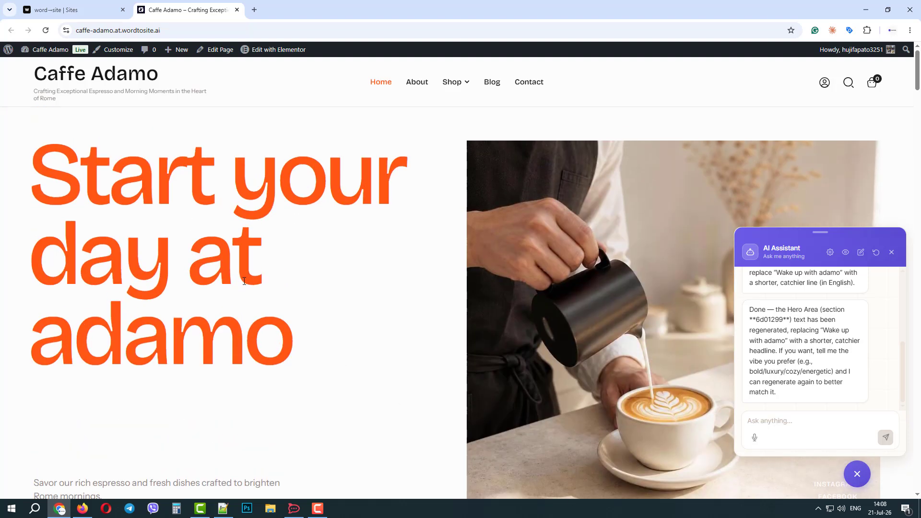
pyautogui.scroll(-5, 275, 380)
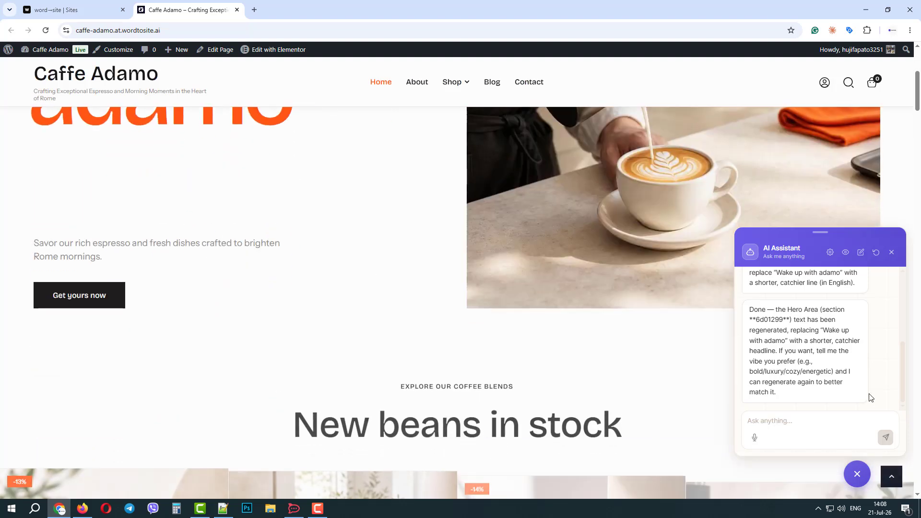
pyautogui.moveTo(781, 373); pyautogui.dragTo(826, 378)
pyautogui.click(826, 379)
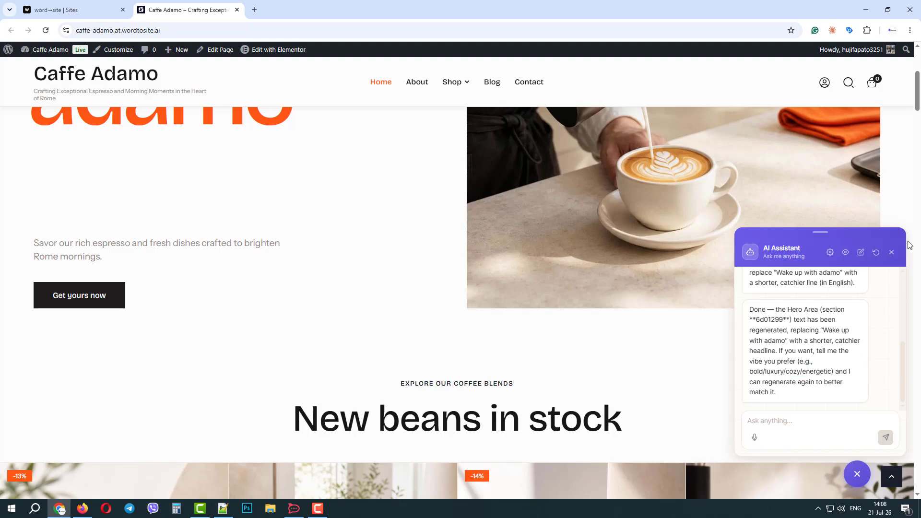
pyautogui.click(801, 418)
pyautogui.write('thanks')
pyautogui.press('Return')
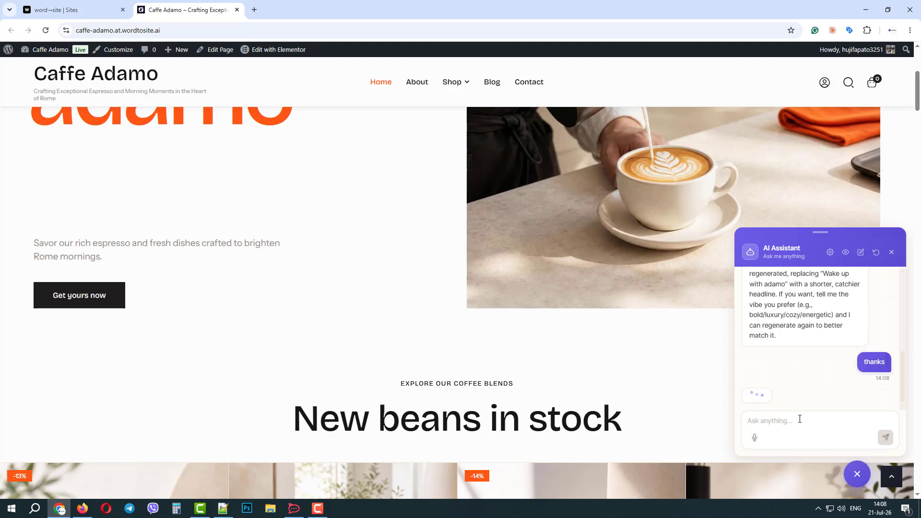
pyautogui.moveTo(821, 232); pyautogui.dragTo(797, 231)
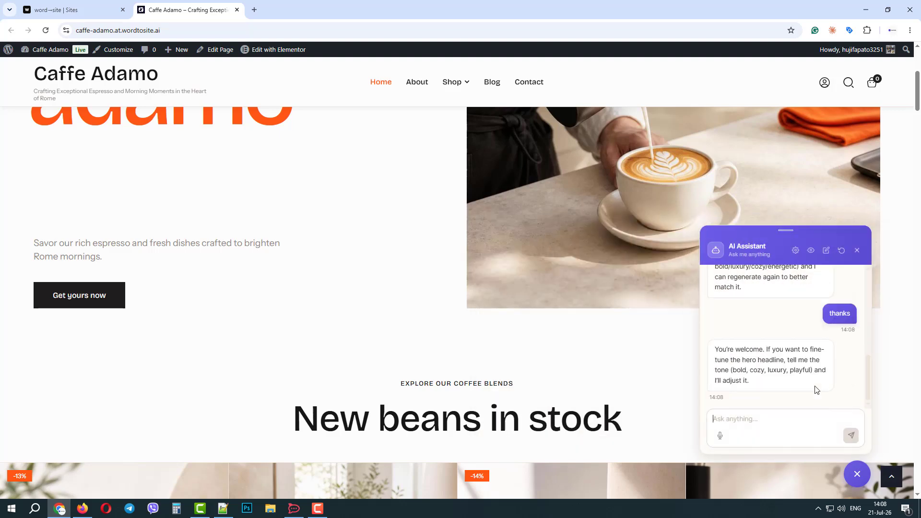
pyautogui.click(857, 250)
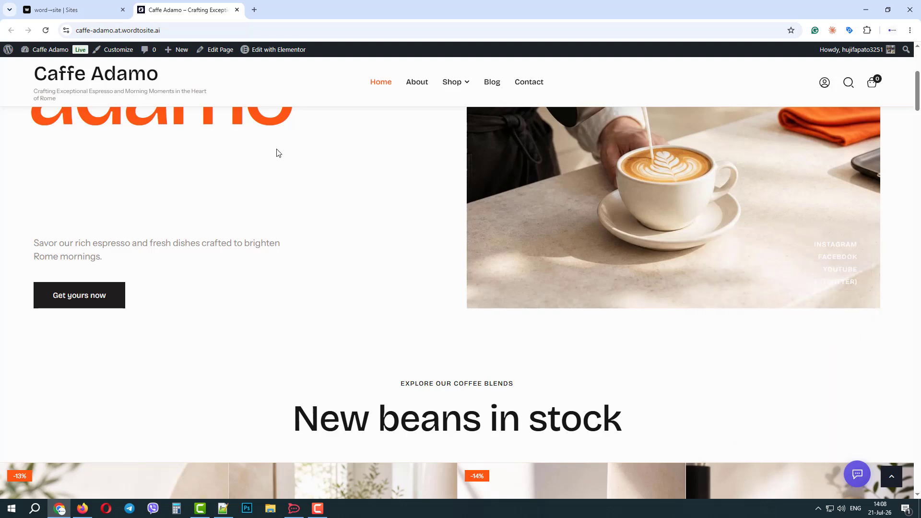
# Step: Open the Home page in Elementor and show Site Settings from the editor's main menu
pyautogui.click(273, 50)
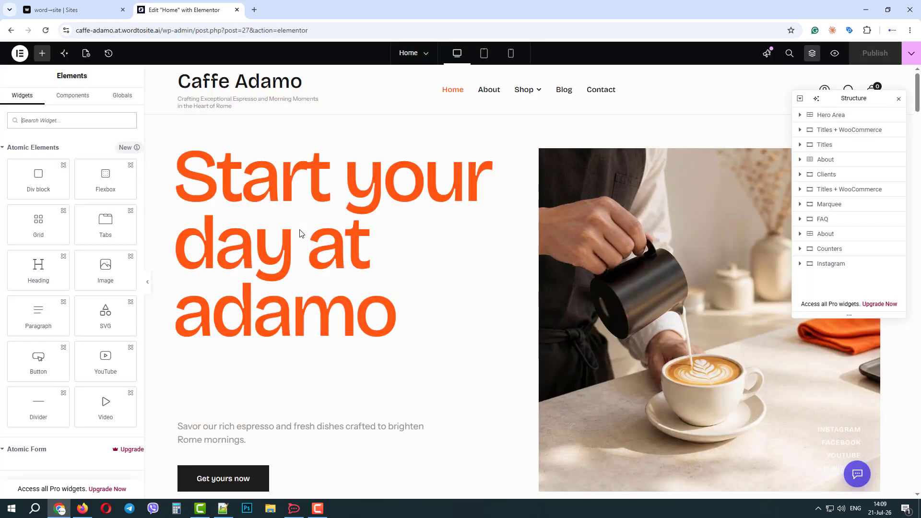
pyautogui.click(22, 56)
pyautogui.click(53, 79)
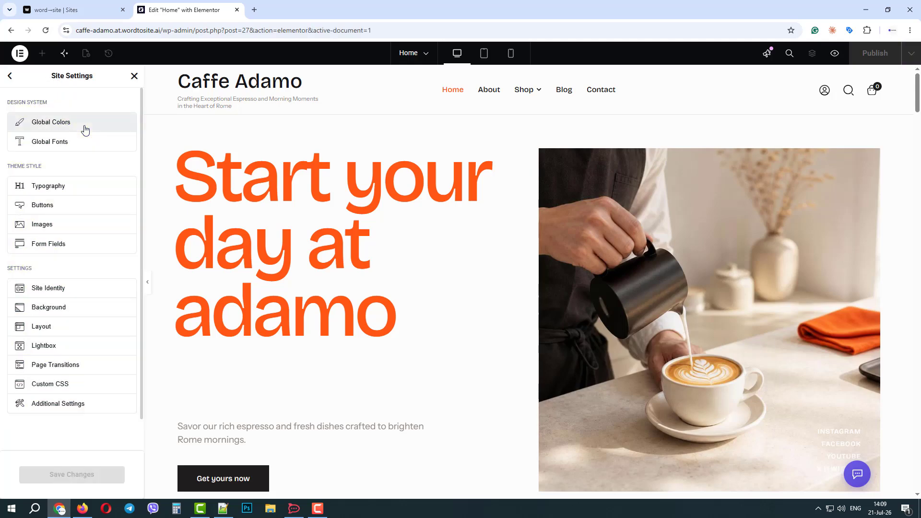
# Step: Review the Global Colors and Theme Colors palettes with the preview overlay off, then discard the changes
pyautogui.click(85, 129)
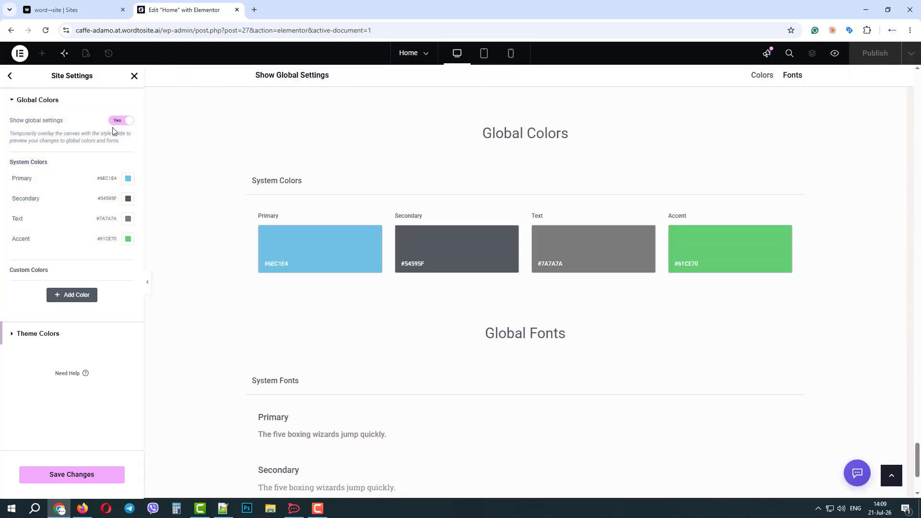
pyautogui.click(124, 120)
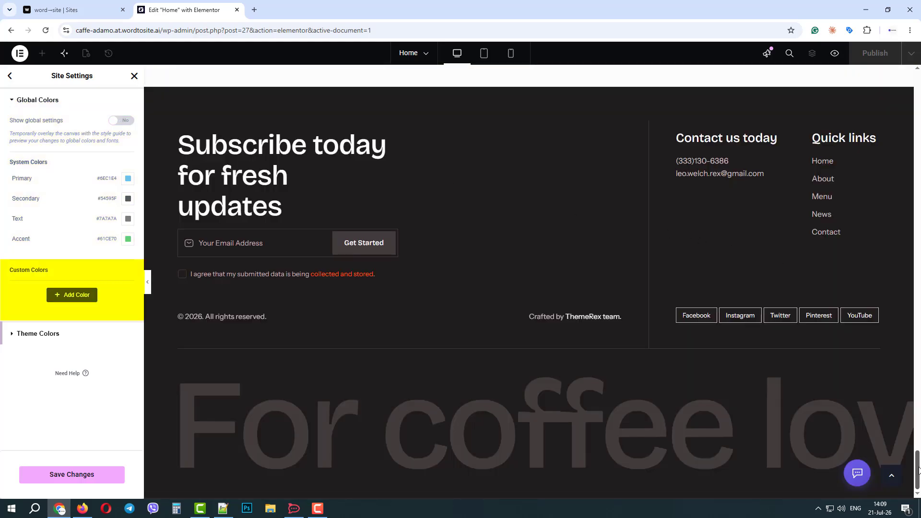
pyautogui.moveTo(917, 461); pyautogui.dragTo(918, 75)
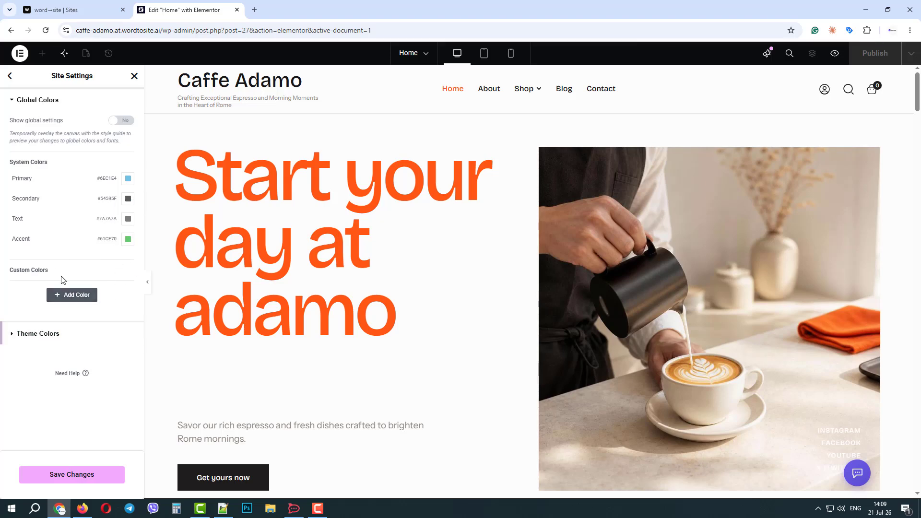
pyautogui.click(52, 341)
pyautogui.scroll(-1, 80, 237)
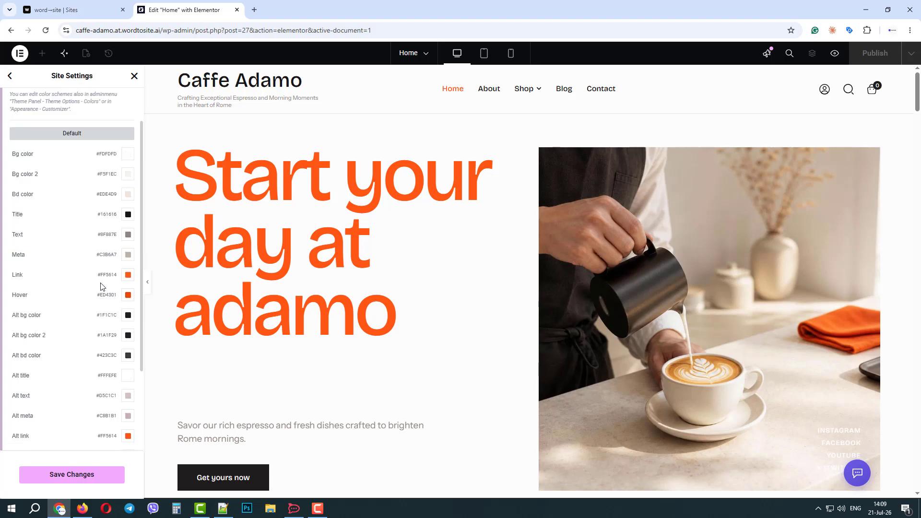
pyautogui.click(11, 76)
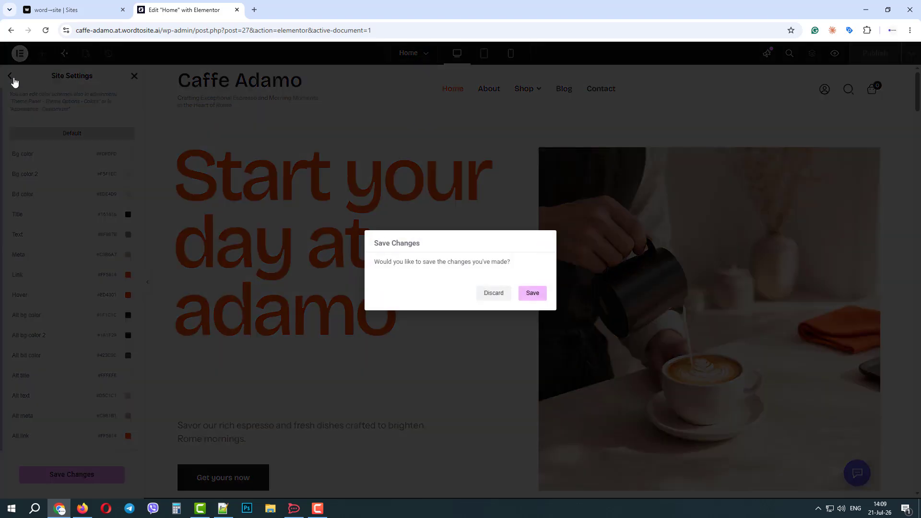
pyautogui.click(495, 293)
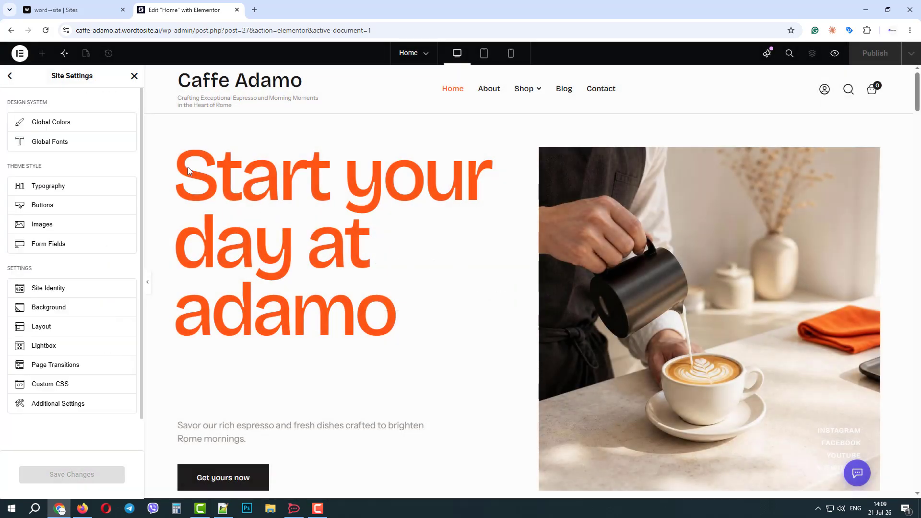
# Step: Check Global Fonts and Theme Fonts with Show global settings set to No, then leave Site Settings
pyautogui.click(75, 143)
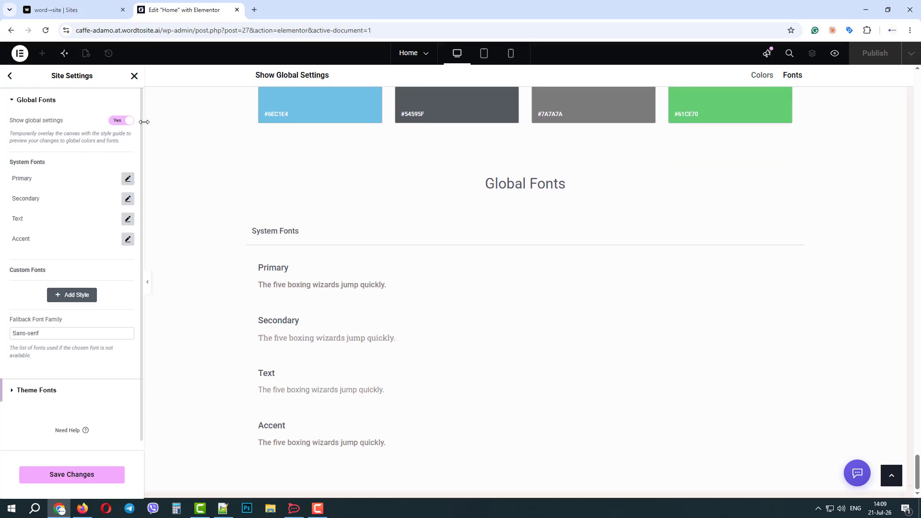
pyautogui.click(126, 121)
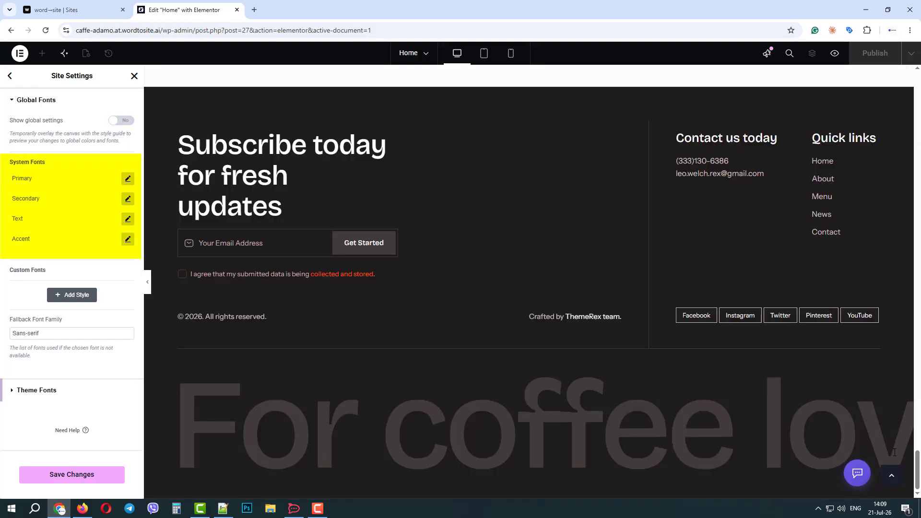
pyautogui.moveTo(920, 467); pyautogui.dragTo(920, 88)
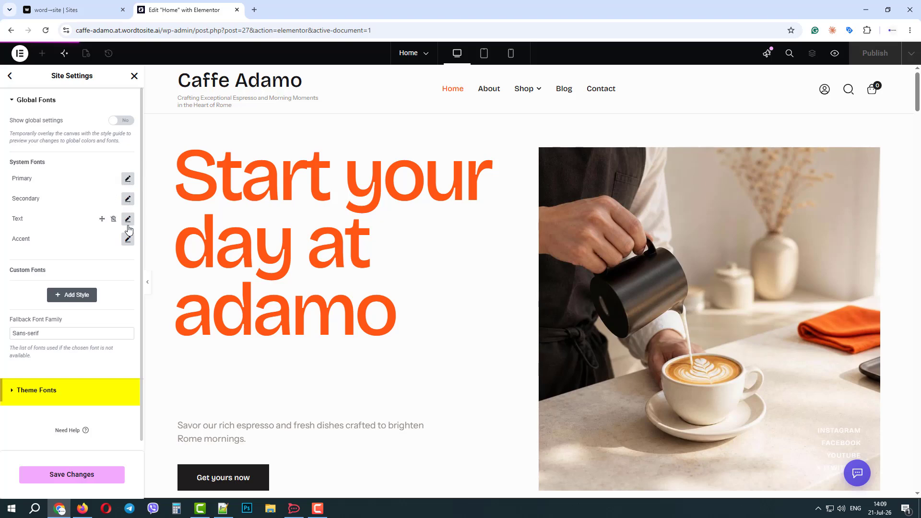
pyautogui.click(45, 386)
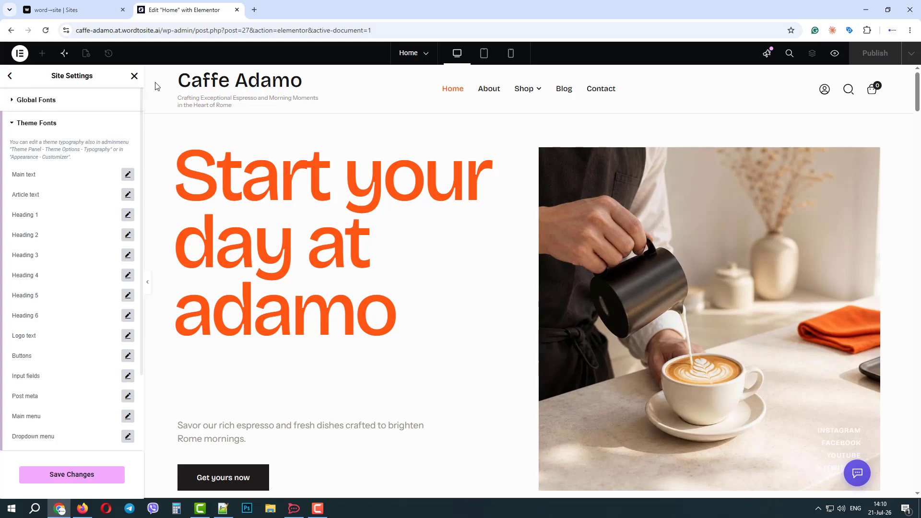
pyautogui.click(134, 75)
pyautogui.click(534, 302)
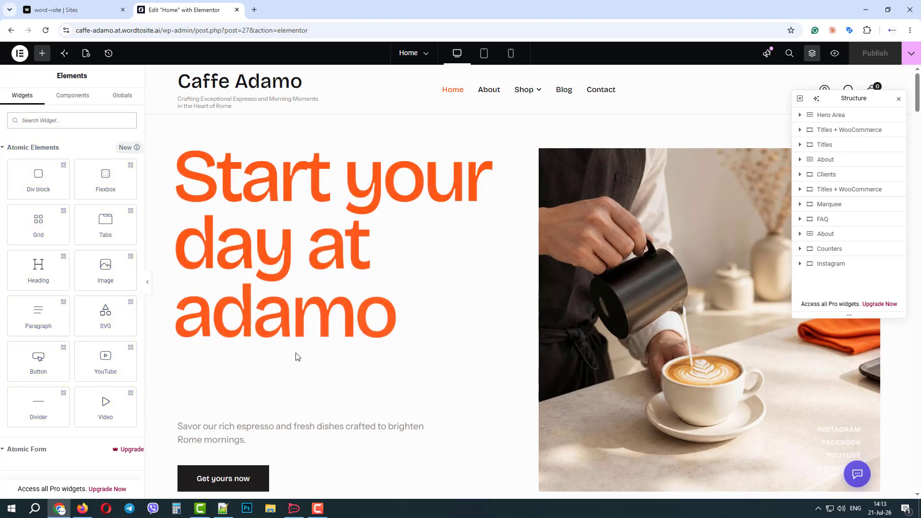
# Step: Browse the Elements widget categories, then bring the empty container above the subscribe footer into view
pyautogui.scroll(-15, 124, 288)
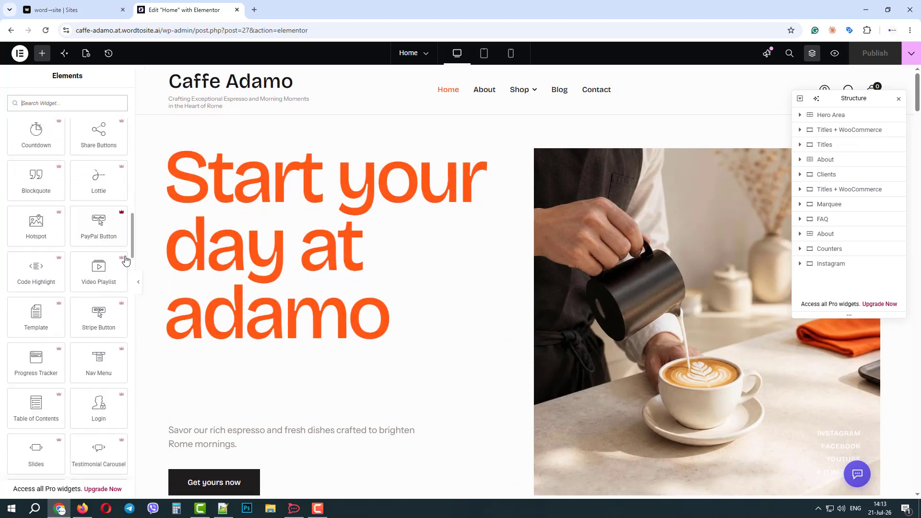
pyautogui.scroll(-20, 125, 305)
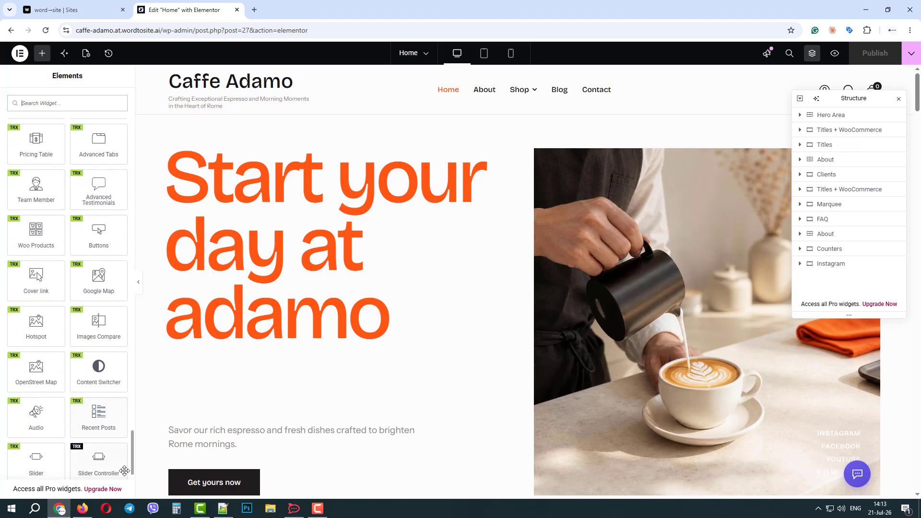
pyautogui.scroll(10, 125, 480)
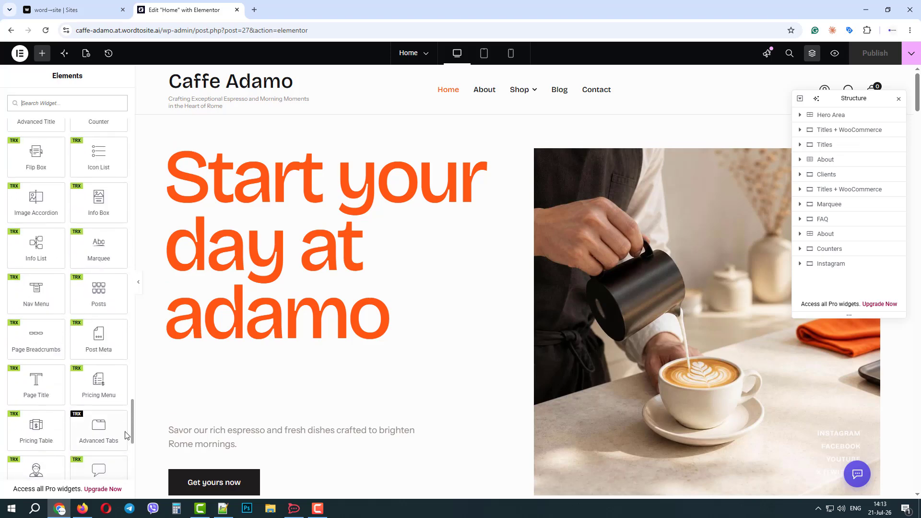
pyautogui.scroll(7, 124, 403)
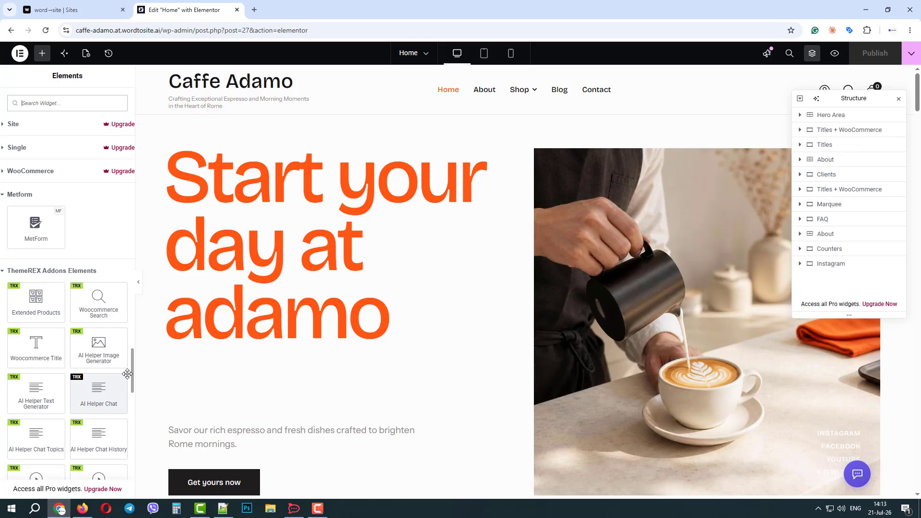
pyautogui.moveTo(127, 373); pyautogui.dragTo(132, 120)
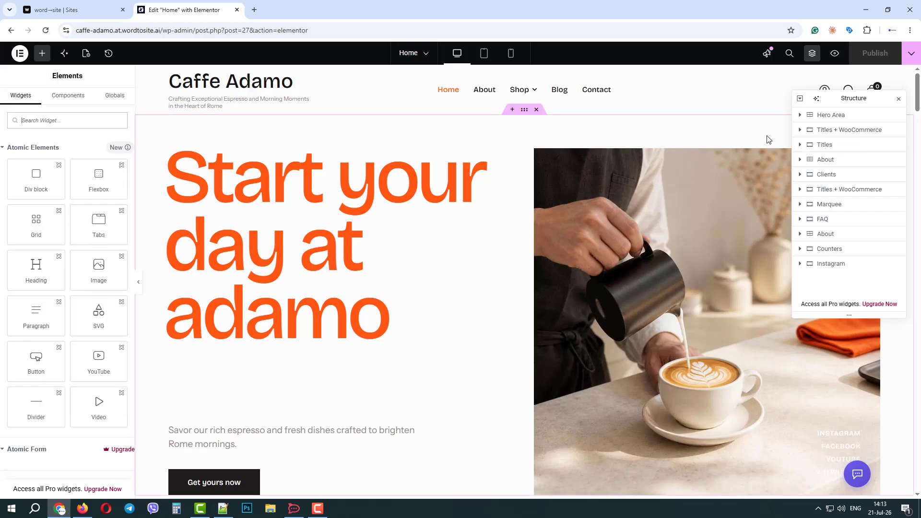
pyautogui.moveTo(917, 108); pyautogui.dragTo(896, 449)
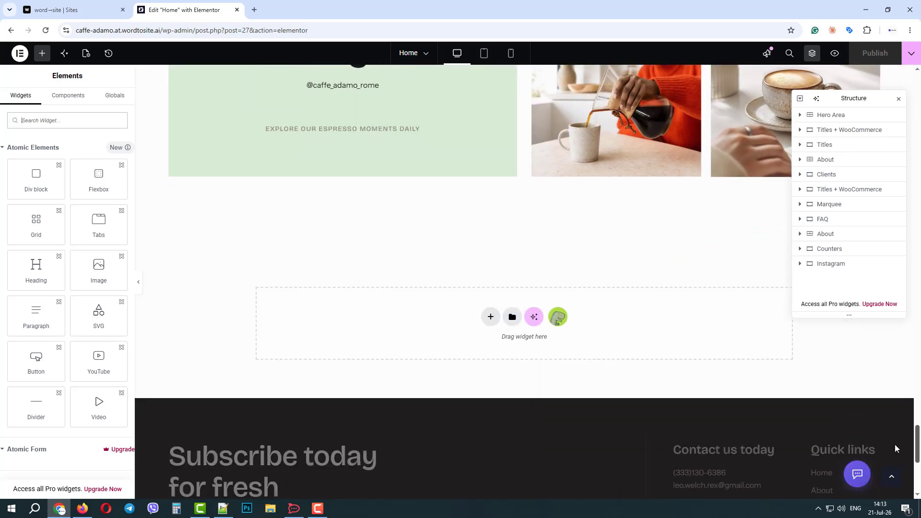
# Step: Open the ThemeREX template library and browse its Blocks, Atomic Blocks and Pages tabs
pyautogui.click(558, 317)
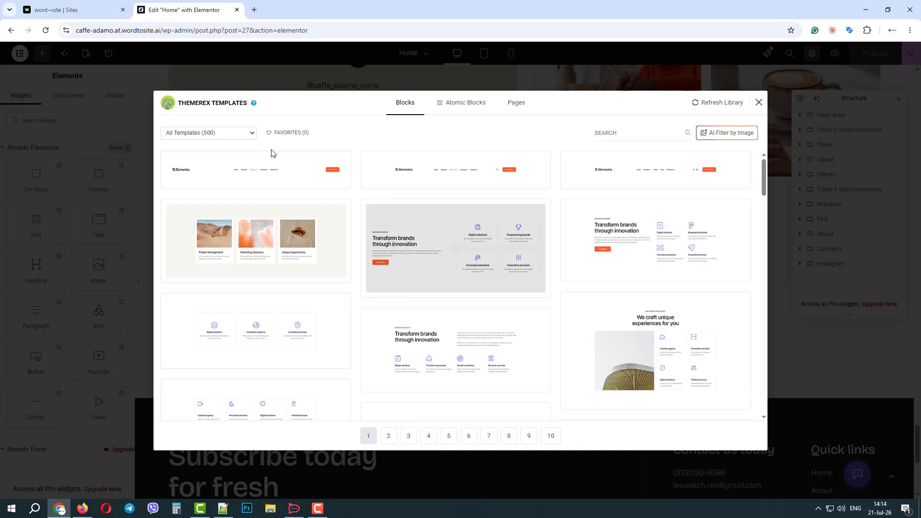
pyautogui.click(241, 137)
pyautogui.click(242, 138)
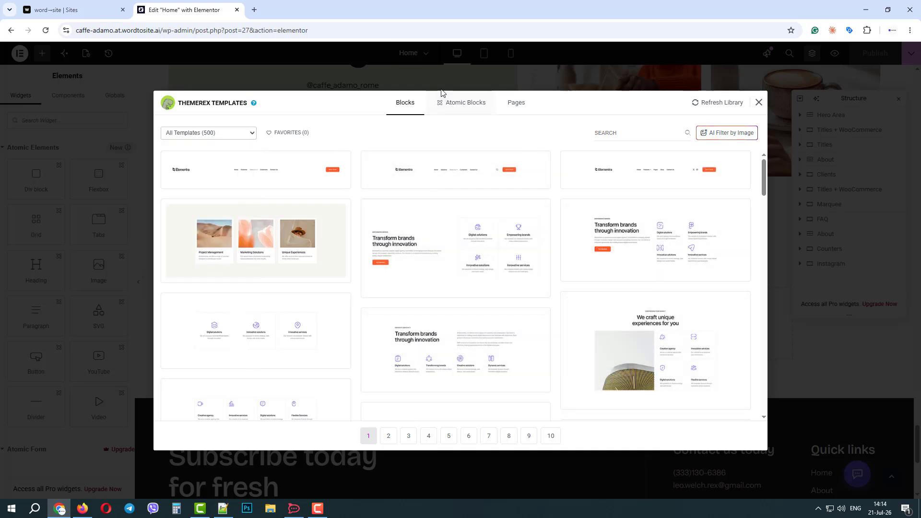
pyautogui.click(463, 102)
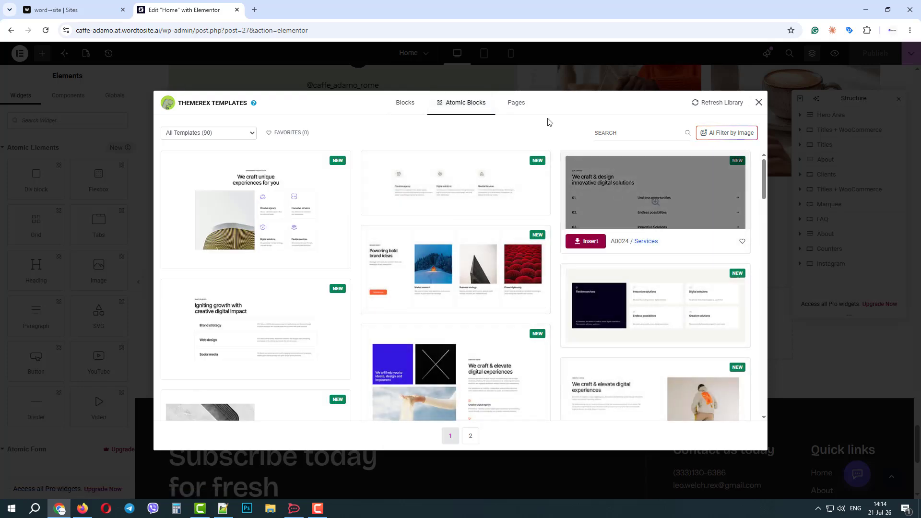
pyautogui.click(518, 104)
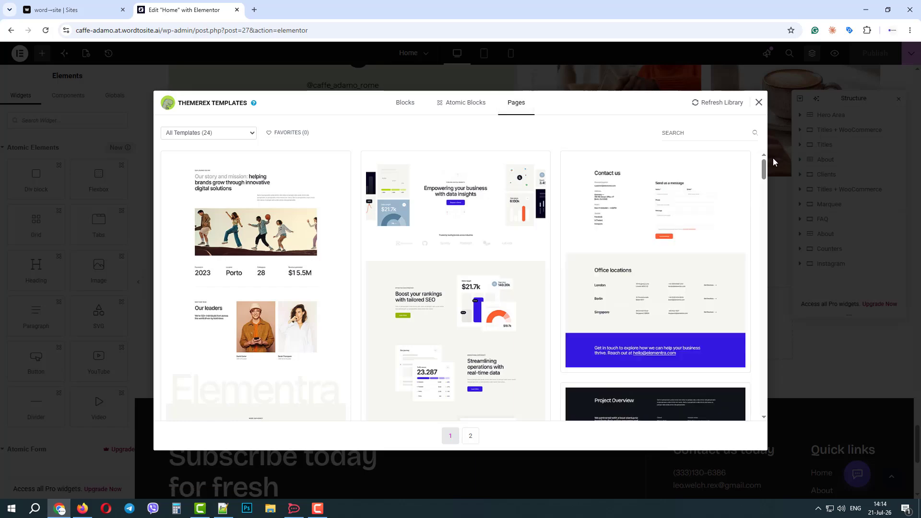
pyautogui.moveTo(765, 172); pyautogui.dragTo(424, 163)
pyautogui.click(405, 103)
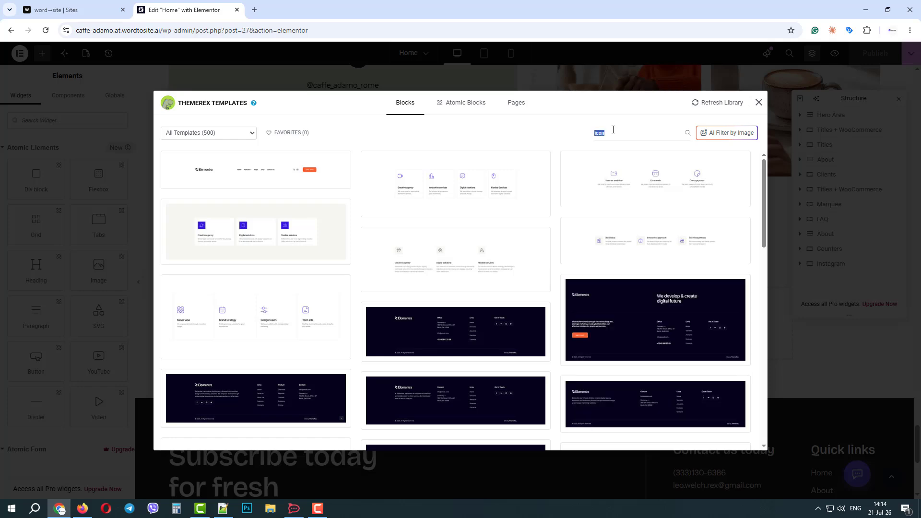
# Step: Search the block templates for 'about us'
pyautogui.click(613, 131)
pyautogui.write('sen')
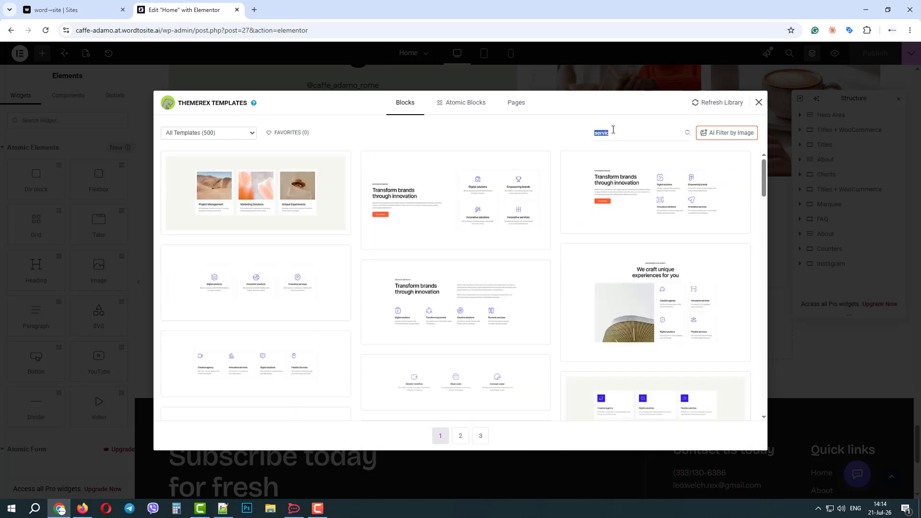
pyautogui.press('BackSpace')
pyautogui.write('about us')
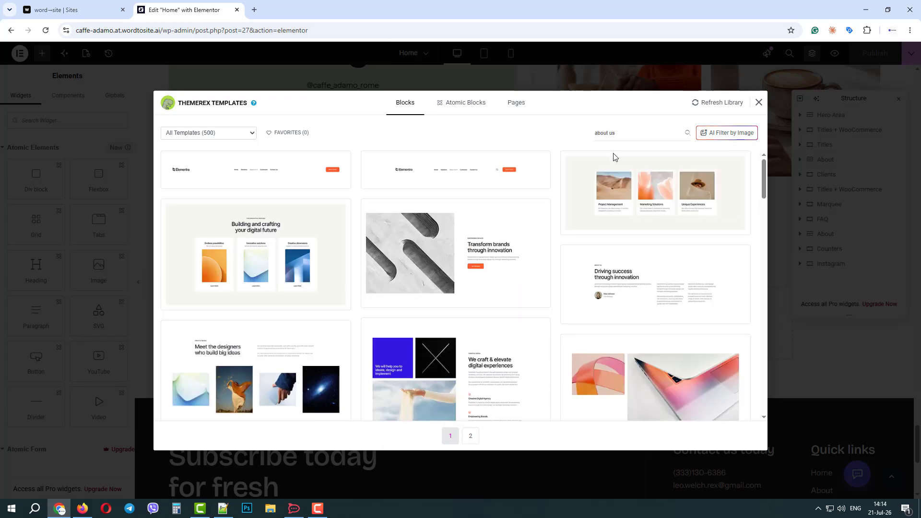
# Step: Preview the 0052 / About block 'Transform brands through innovation', favourite it and insert it
pyautogui.click(462, 244)
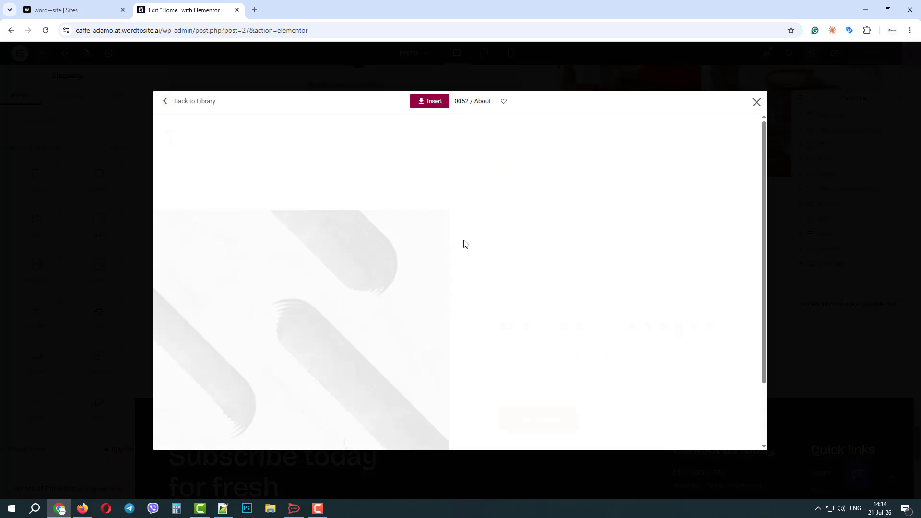
pyautogui.scroll(-2, 464, 244)
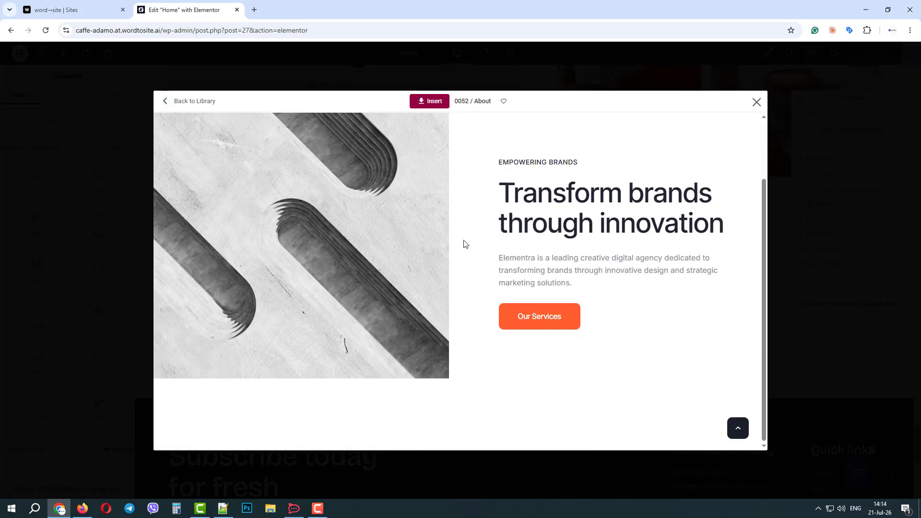
pyautogui.scroll(2, 463, 243)
pyautogui.scroll(-2, 463, 244)
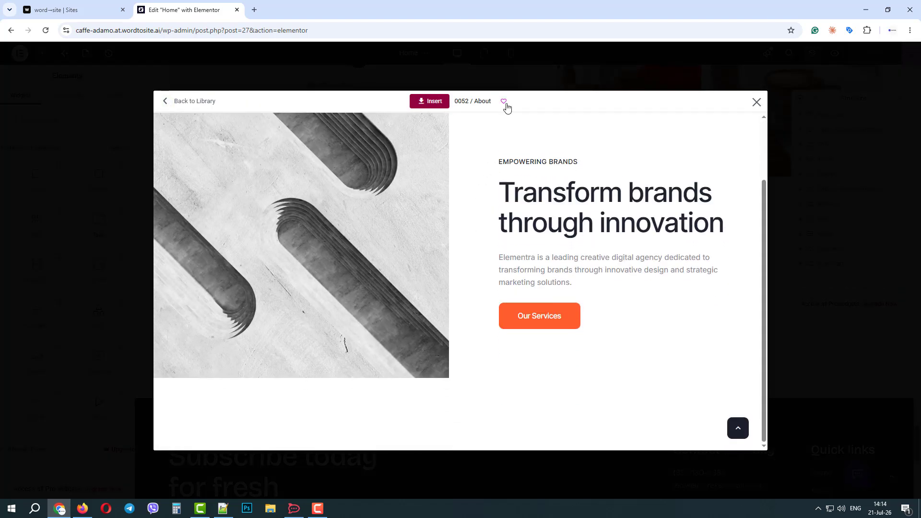
pyautogui.click(504, 102)
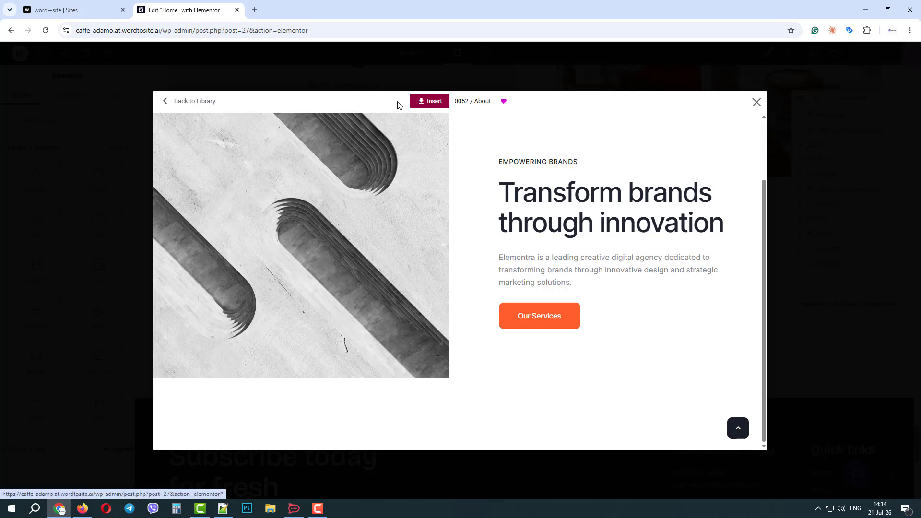
pyautogui.click(434, 101)
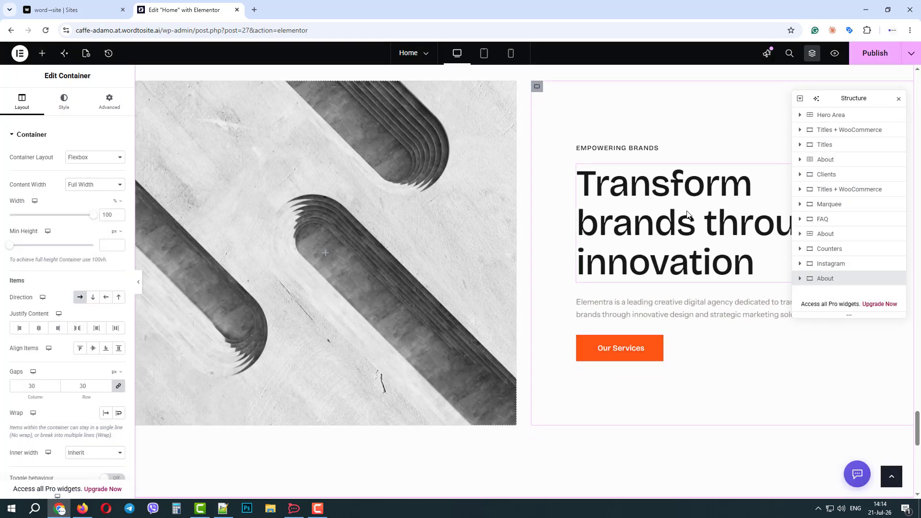
pyautogui.scroll(-4, 542, 260)
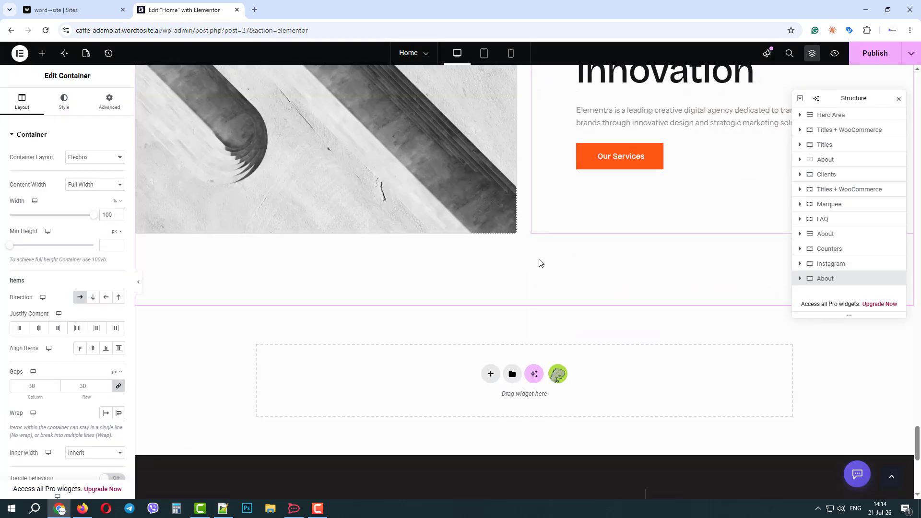
# Step: Reopen the ThemeREX library, clear the 'about us' search and filter templates by an example image
pyautogui.click(558, 379)
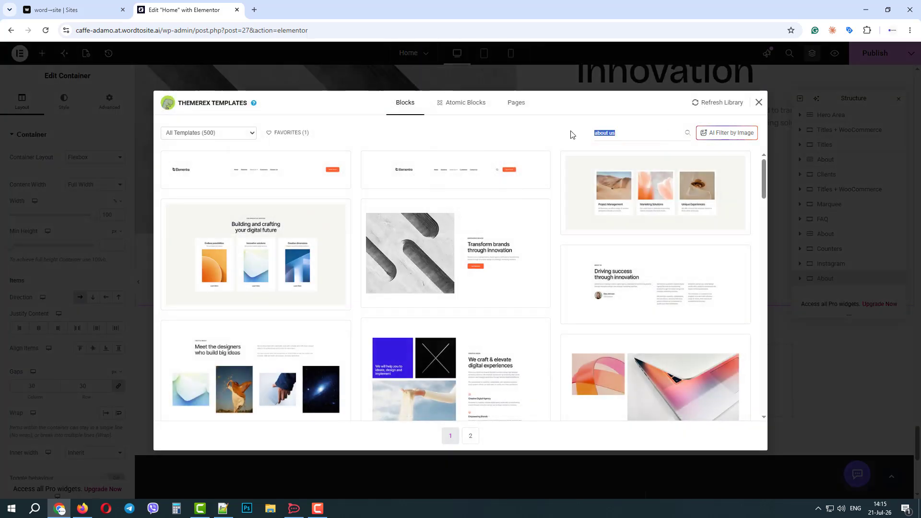
pyautogui.press('BackSpace')
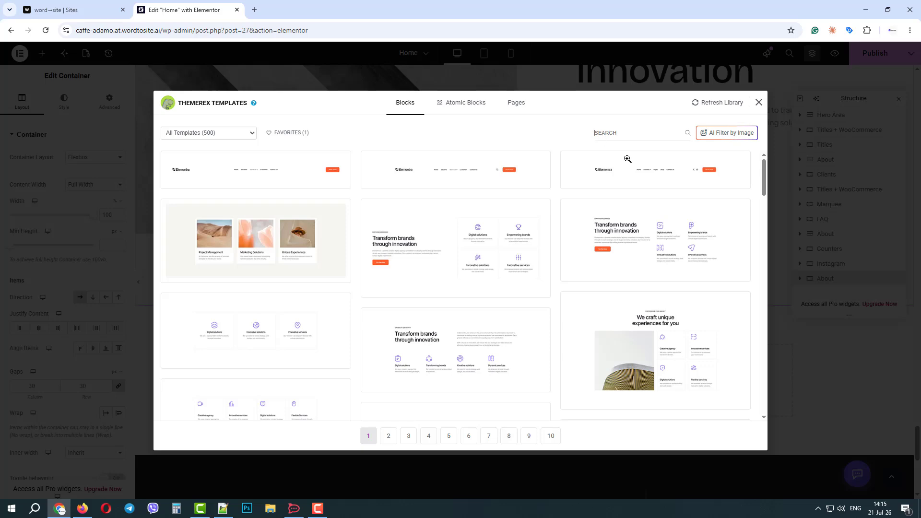
pyautogui.click(736, 134)
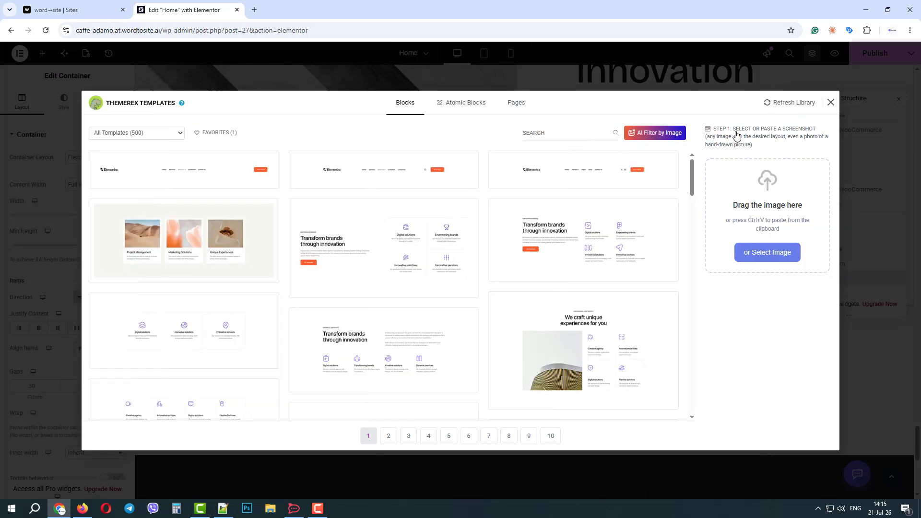
pyautogui.click(763, 258)
pyautogui.click(416, 226)
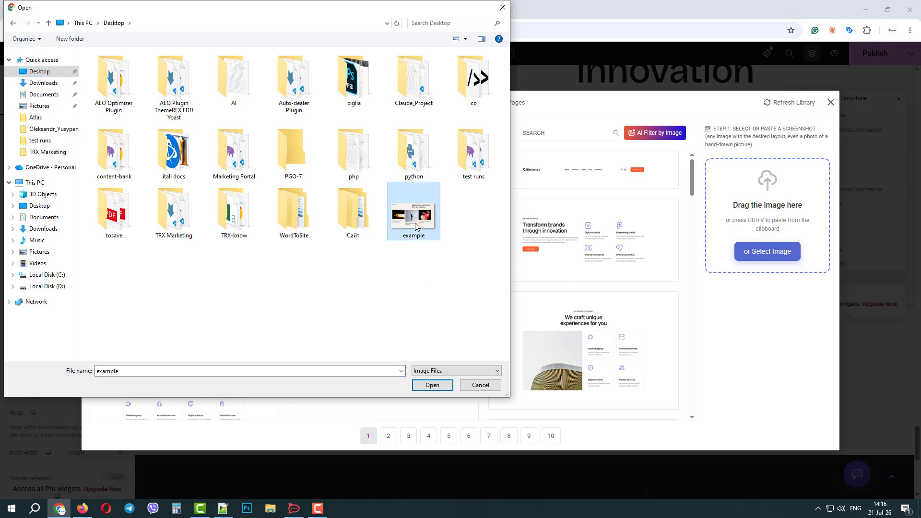
pyautogui.doubleClick(415, 226)
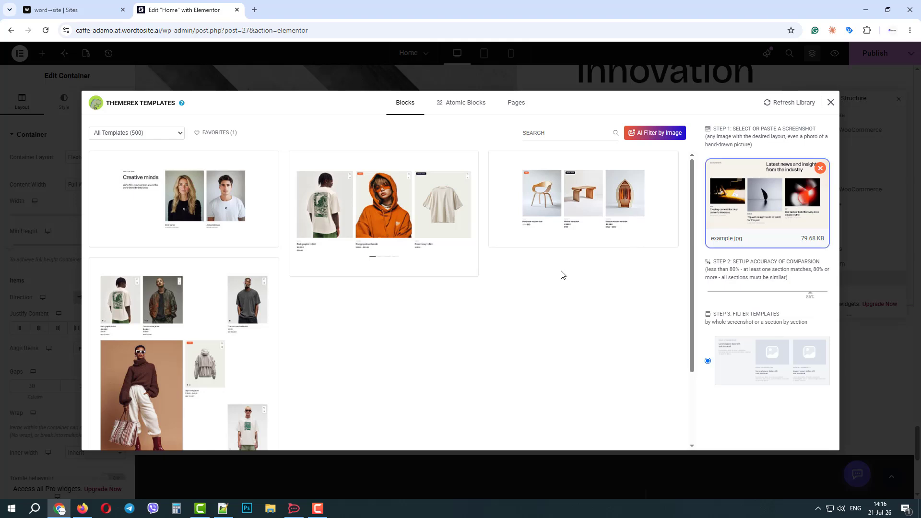
# Step: Look over the image-matched templates, then close the library without inserting anything
pyautogui.scroll(-2, 286, 291)
pyautogui.scroll(2, 286, 290)
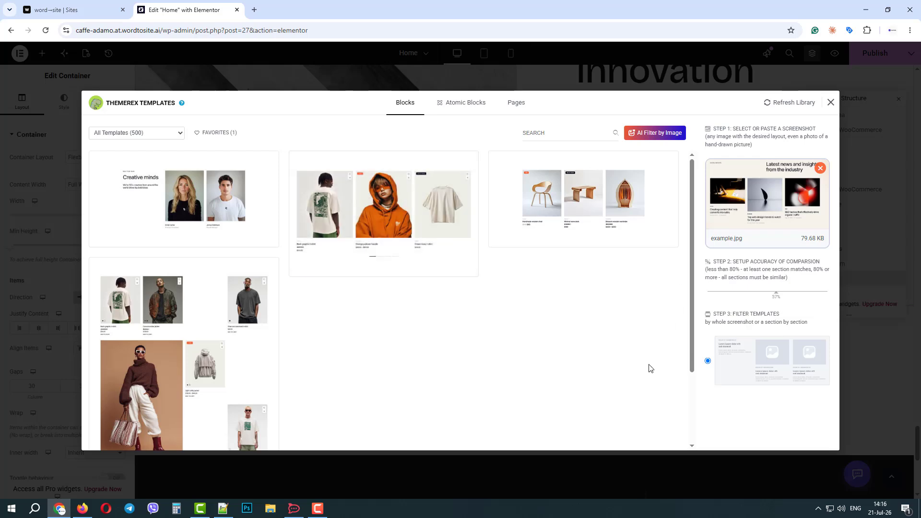
pyautogui.click(831, 103)
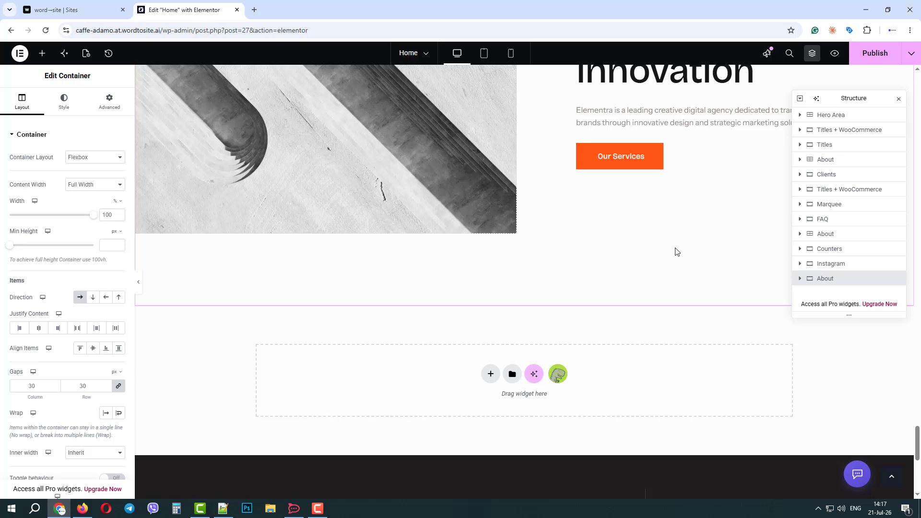
# Step: Select the coffee-pouring gallery image and request an AI regeneration of custom-img-16
pyautogui.scroll(3, 390, 269)
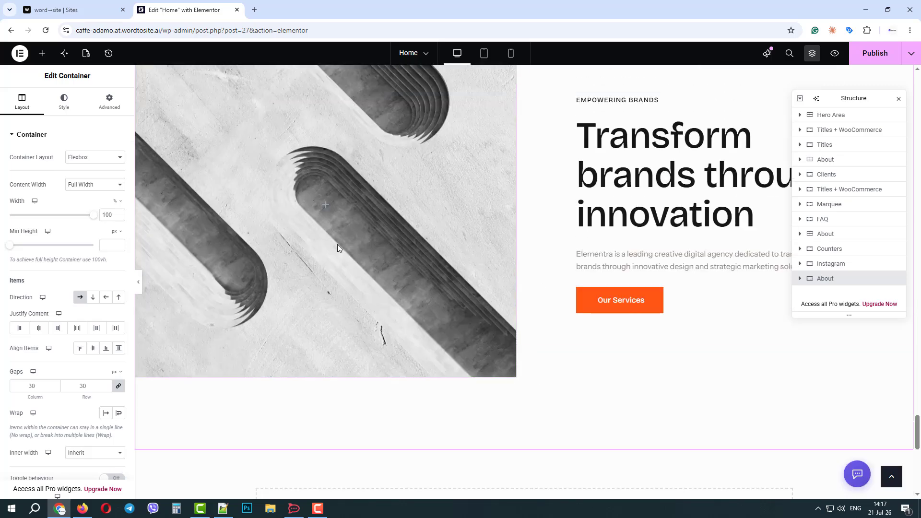
pyautogui.scroll(7, 338, 248)
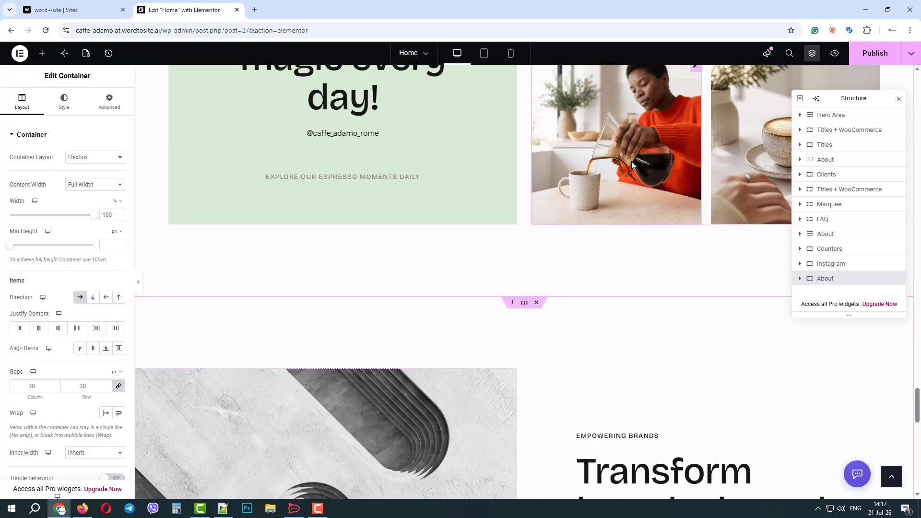
pyautogui.click(631, 165)
pyautogui.scroll(2, 627, 225)
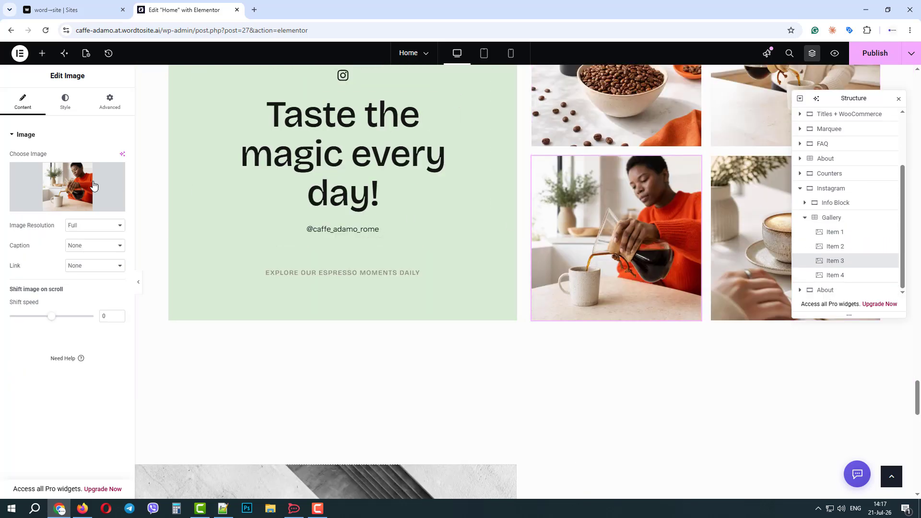
pyautogui.click(60, 191)
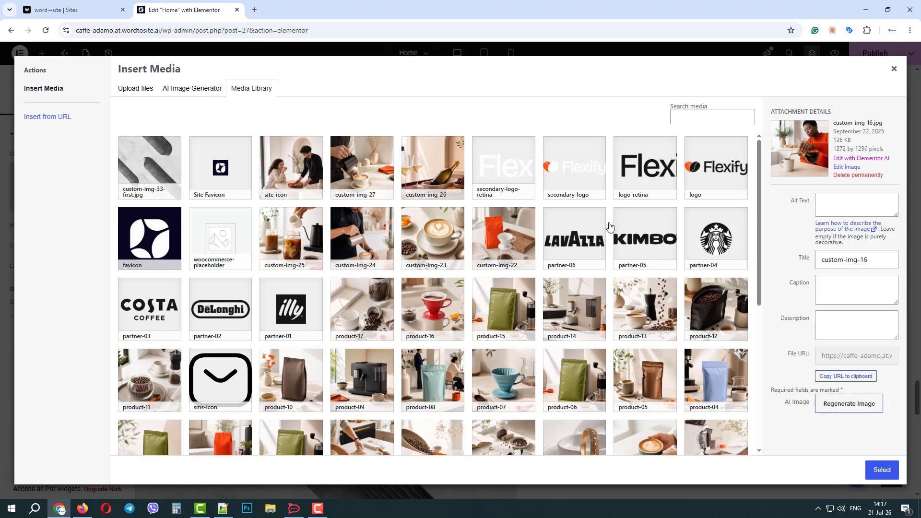
pyautogui.click(866, 408)
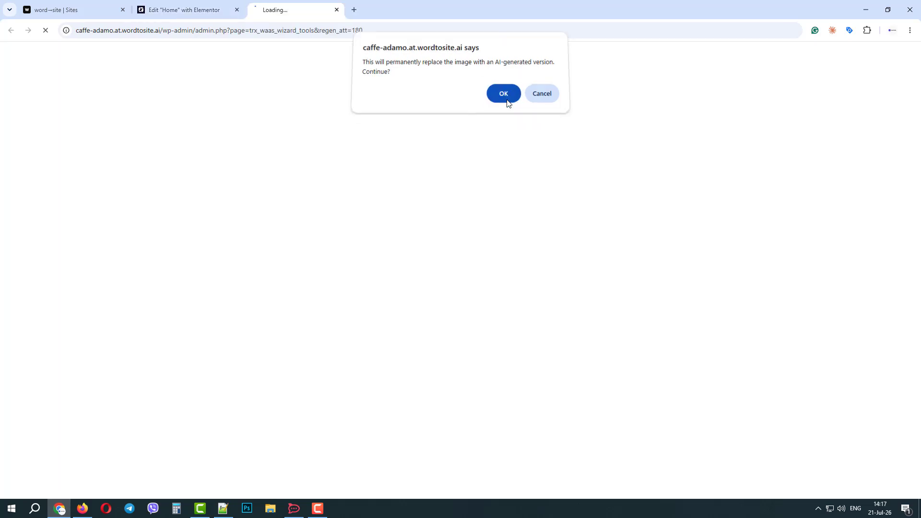
# Step: Confirm replacing the image with an AI version so image generation begins
pyautogui.click(509, 101)
pyautogui.scroll(-3, 494, 192)
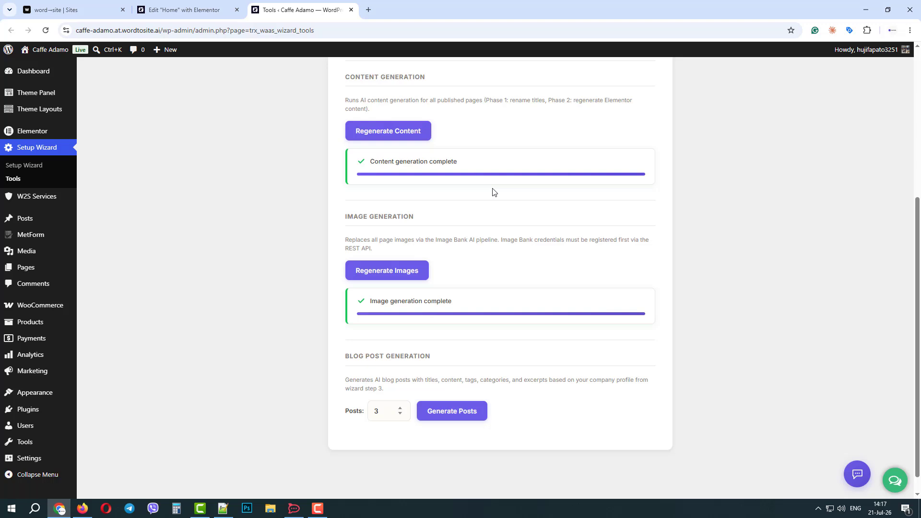
pyautogui.scroll(-1, 494, 193)
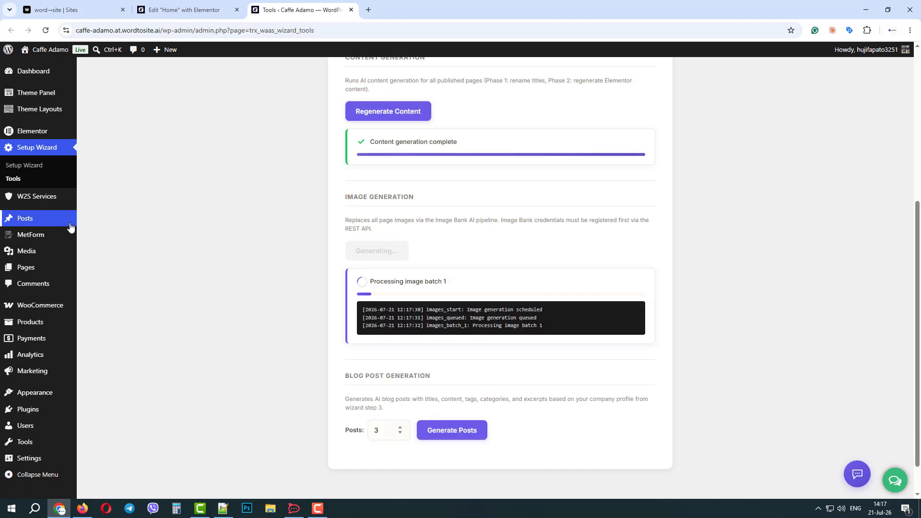
# Step: In the Media Library, bulk-select site-icon, custom-img-27, custom-img-26, custom-img-23 and custom-img-22
pyautogui.moveTo(67, 252)
pyautogui.click(97, 253)
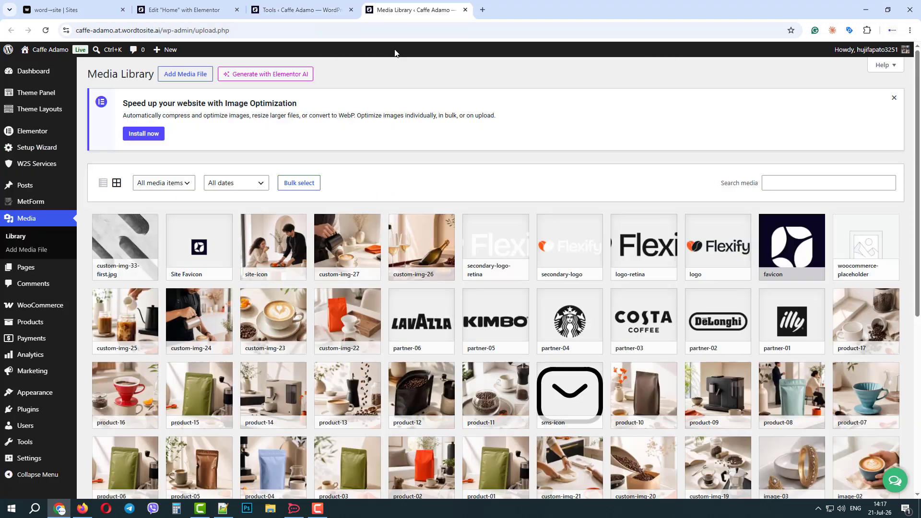
pyautogui.scroll(-1, 391, 108)
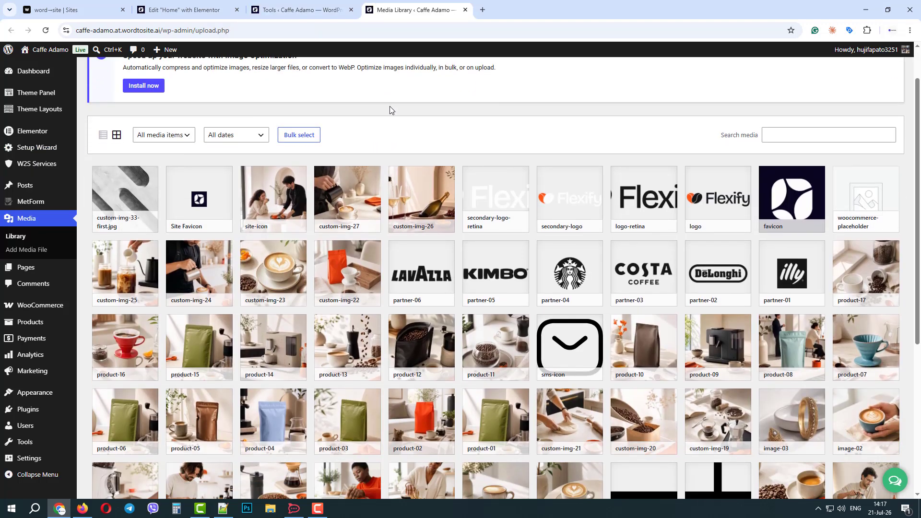
pyautogui.click(297, 136)
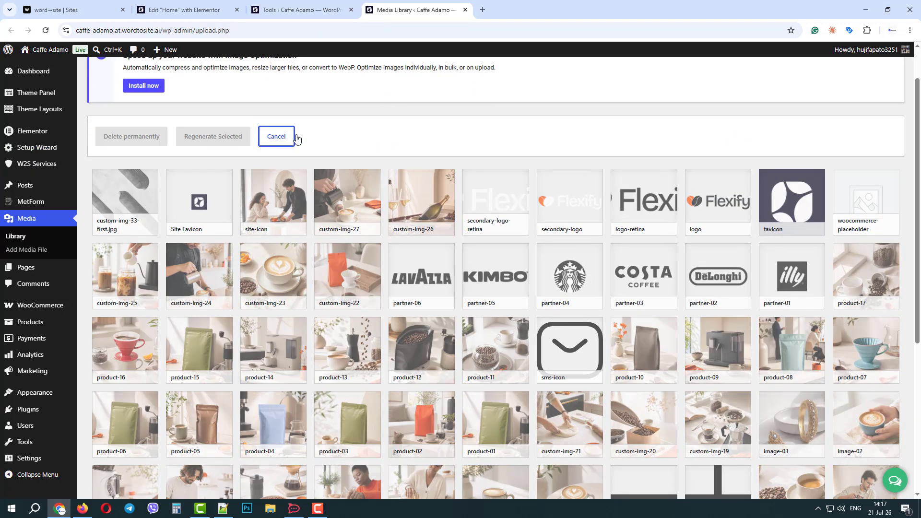
pyautogui.click(279, 203)
pyautogui.click(354, 207)
pyautogui.click(440, 211)
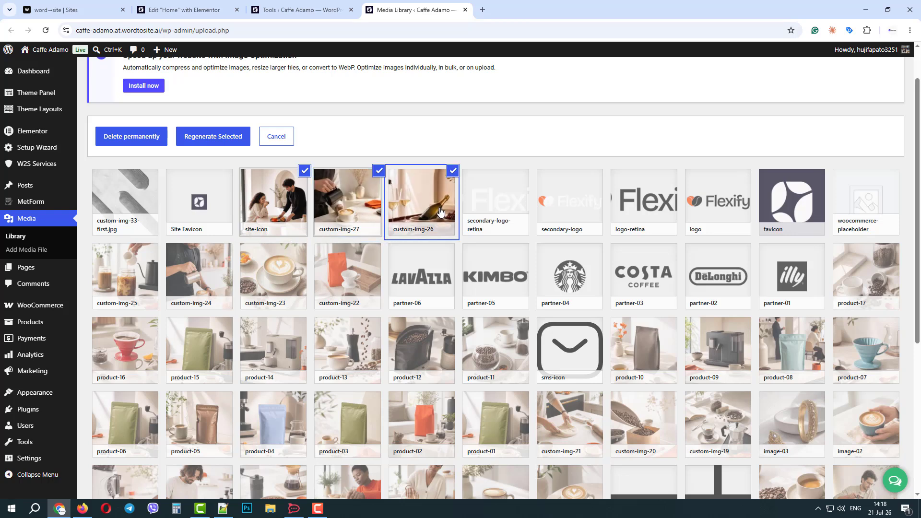
pyautogui.click(285, 270)
pyautogui.click(353, 274)
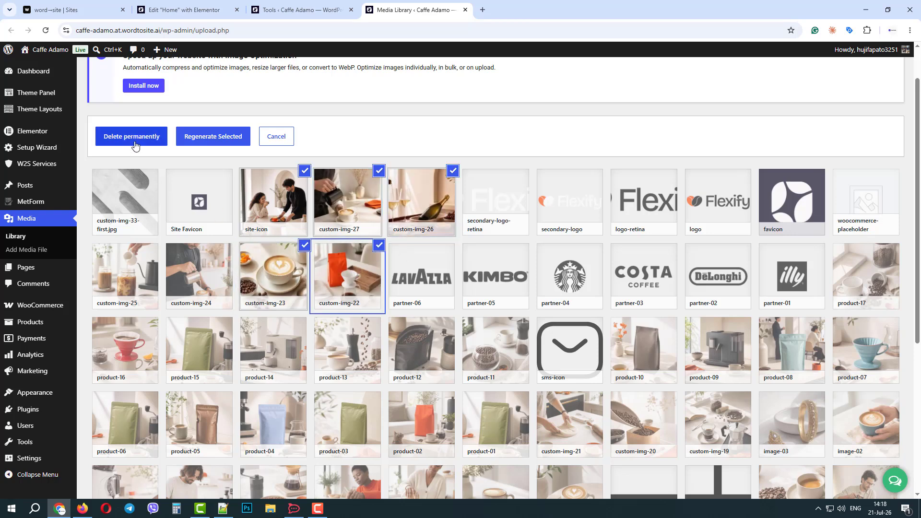
# Step: Request regeneration of the selection but cancel the replacement, then visit the live site
pyautogui.click(214, 138)
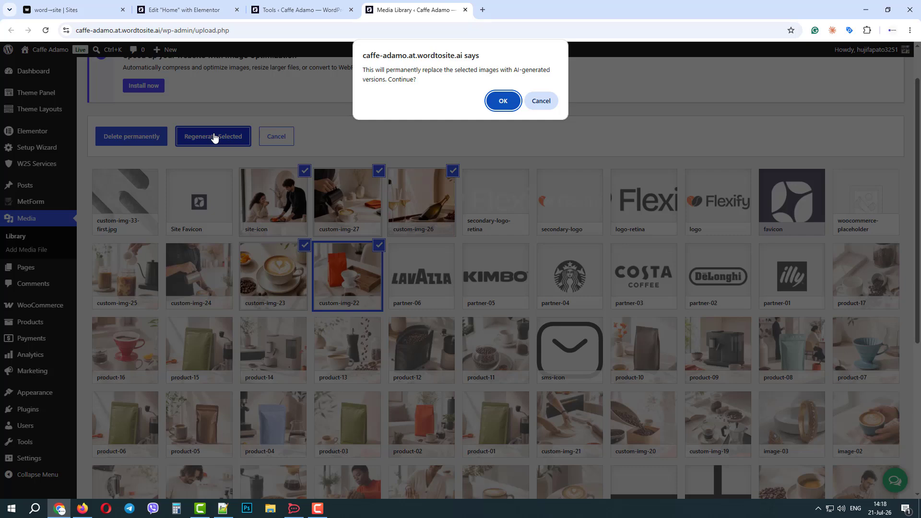
pyautogui.click(547, 103)
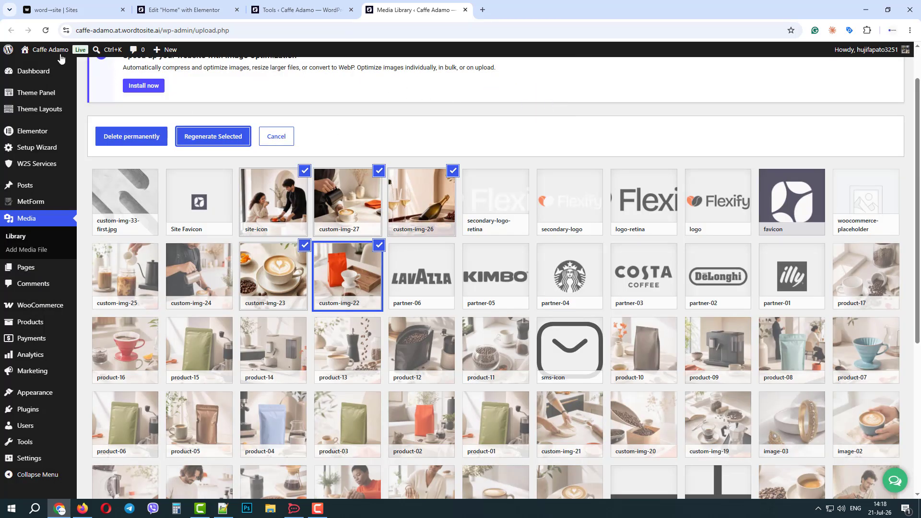
pyautogui.moveTo(53, 52)
pyautogui.click(46, 68)
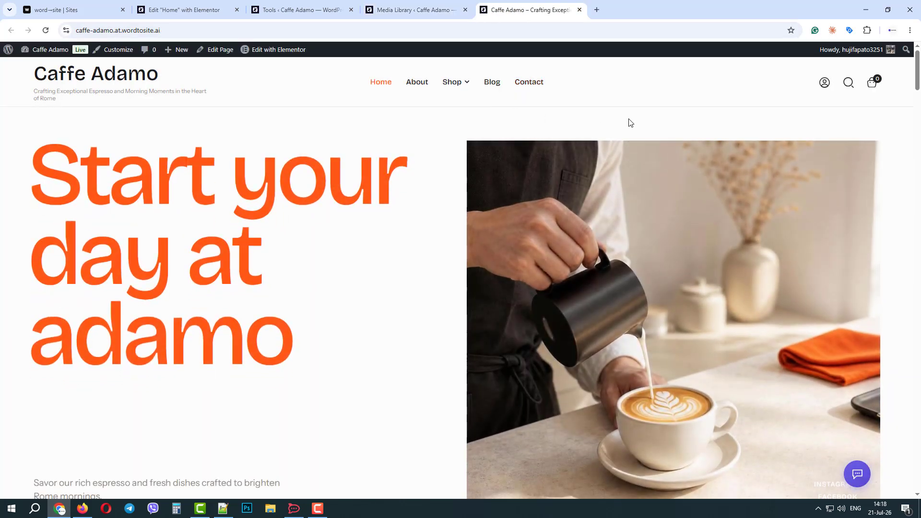
# Step: Scroll the live home page past the hero, product grids, FAQ and 'Our journey in figures'
pyautogui.scroll(-8, 630, 123)
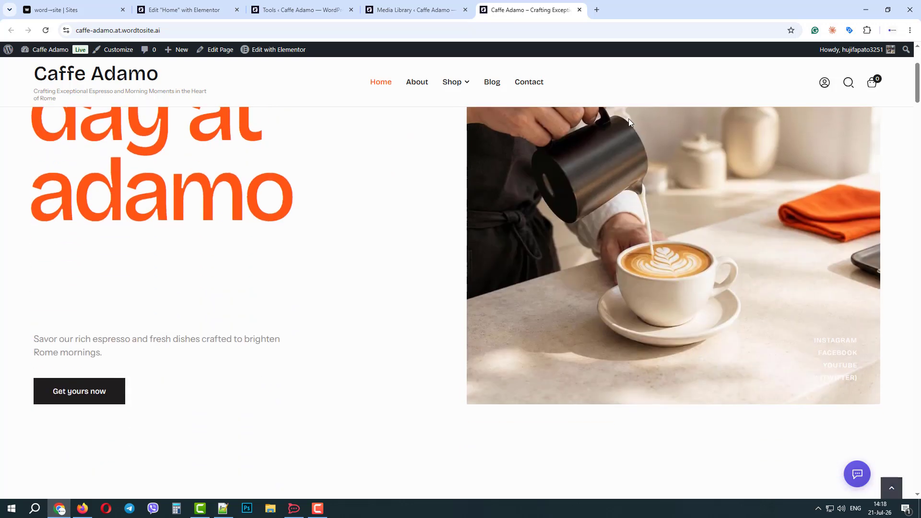
pyautogui.scroll(-10, 630, 122)
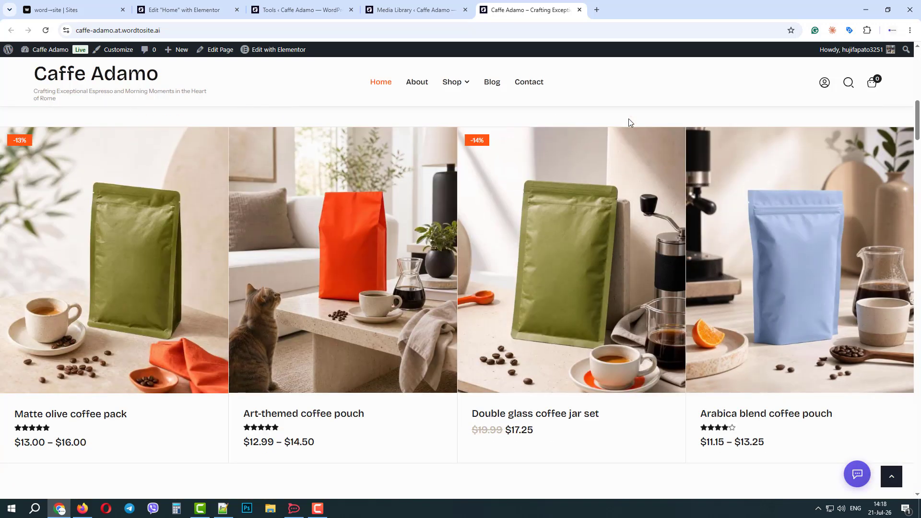
pyautogui.scroll(-10, 630, 122)
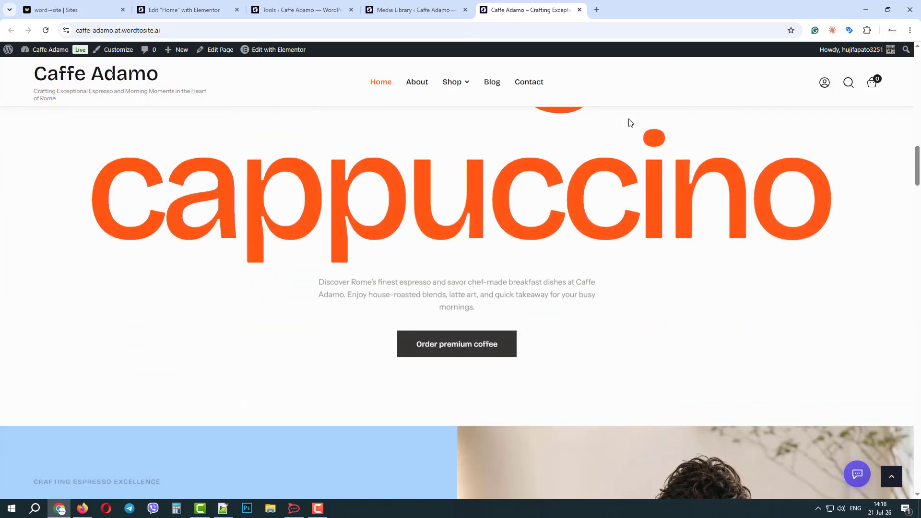
pyautogui.scroll(-10, 630, 122)
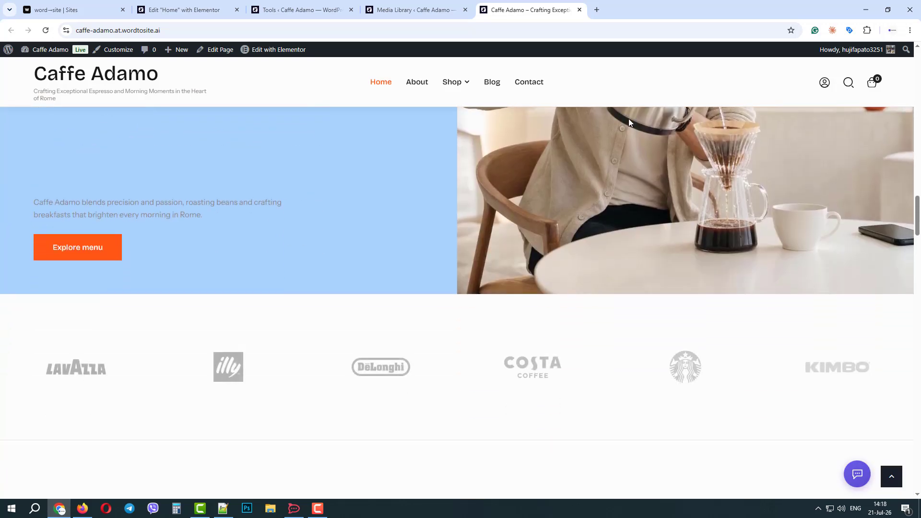
pyautogui.scroll(-5, 630, 122)
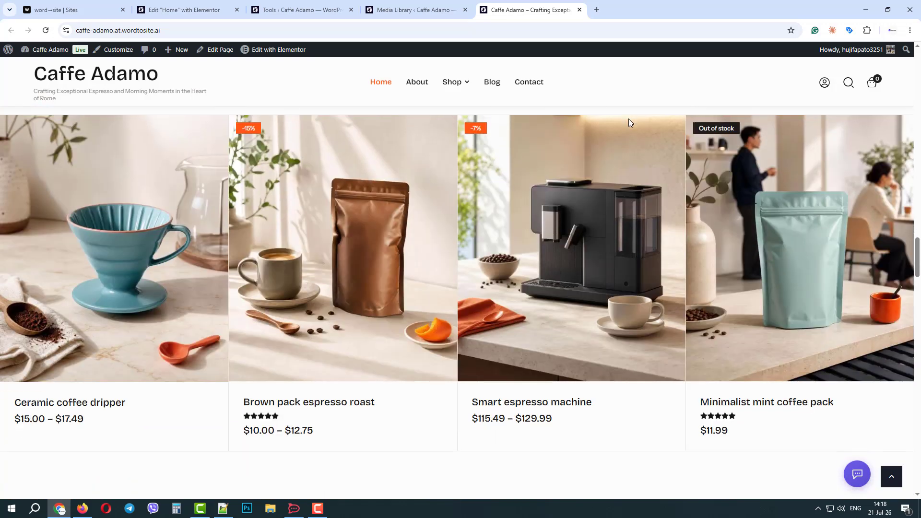
pyautogui.scroll(-2, 630, 124)
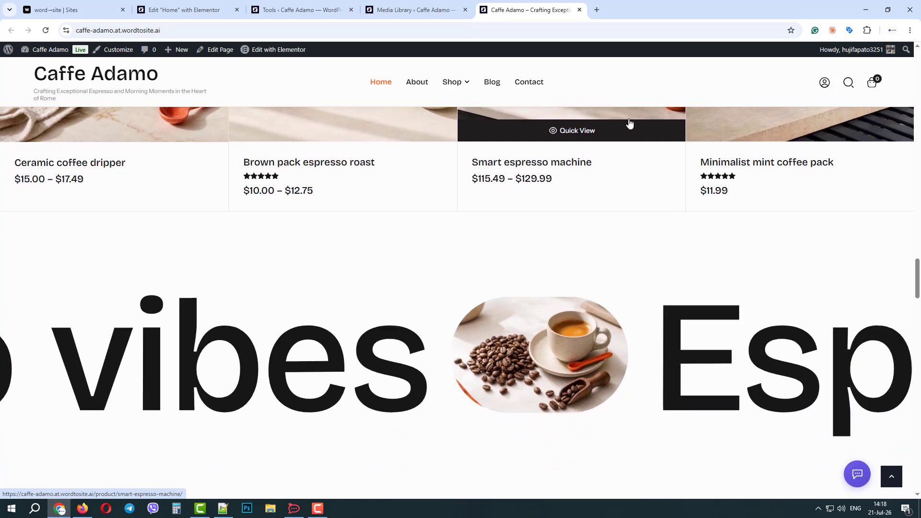
pyautogui.scroll(-10, 315, 214)
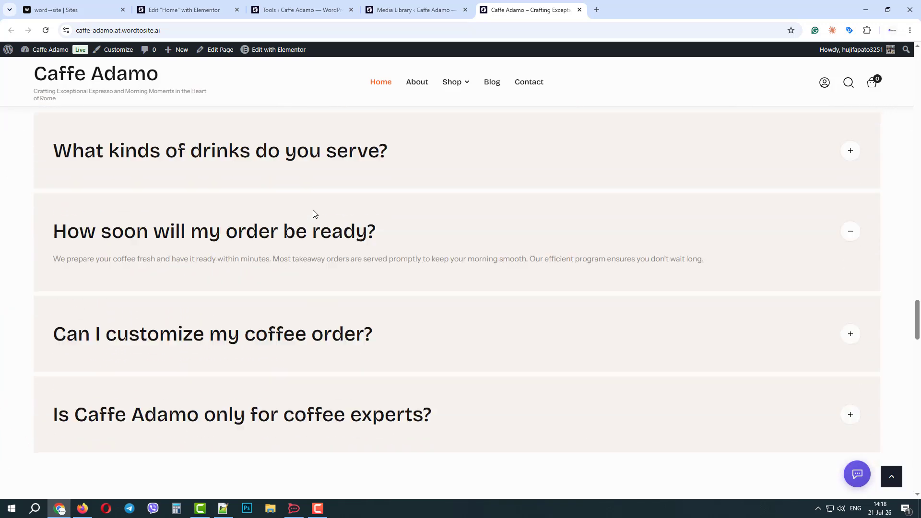
pyautogui.scroll(-15, 315, 215)
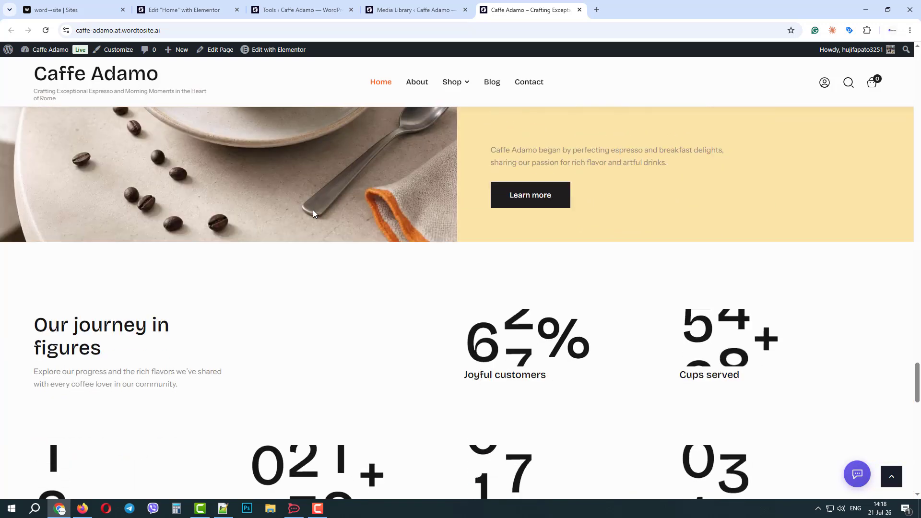